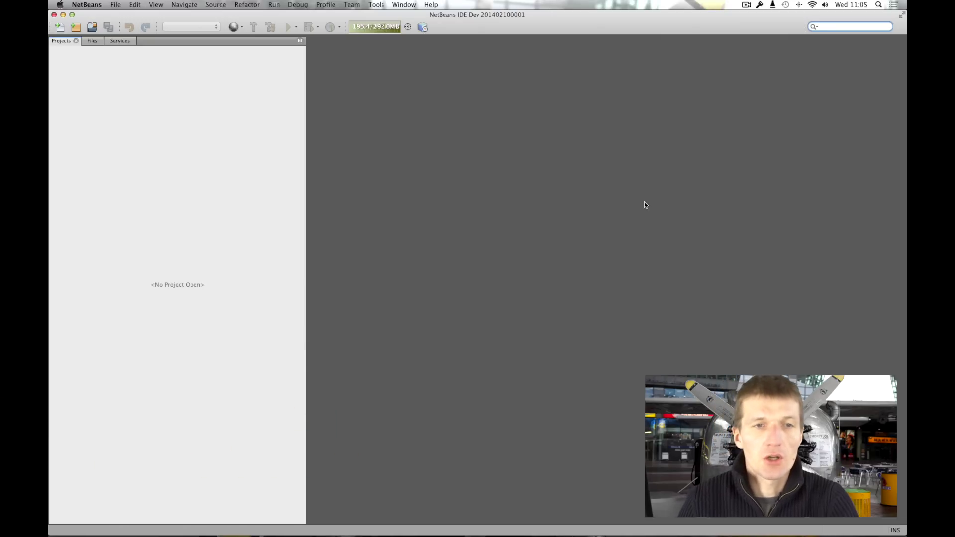
# - Start a new Maven project built from an archetype
pyautogui.rightClick(196, 123)
pyautogui.click(205, 128)
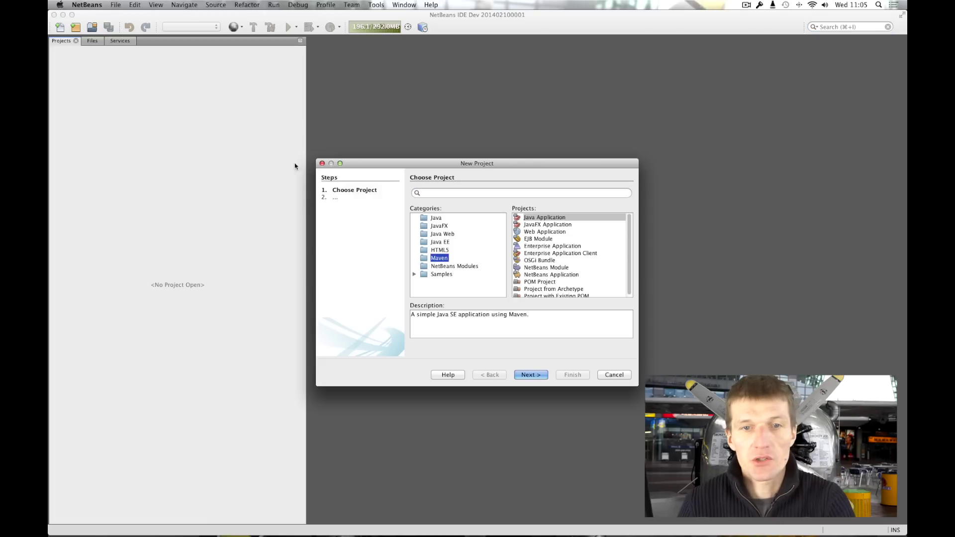
pyautogui.click(548, 288)
pyautogui.click(532, 374)
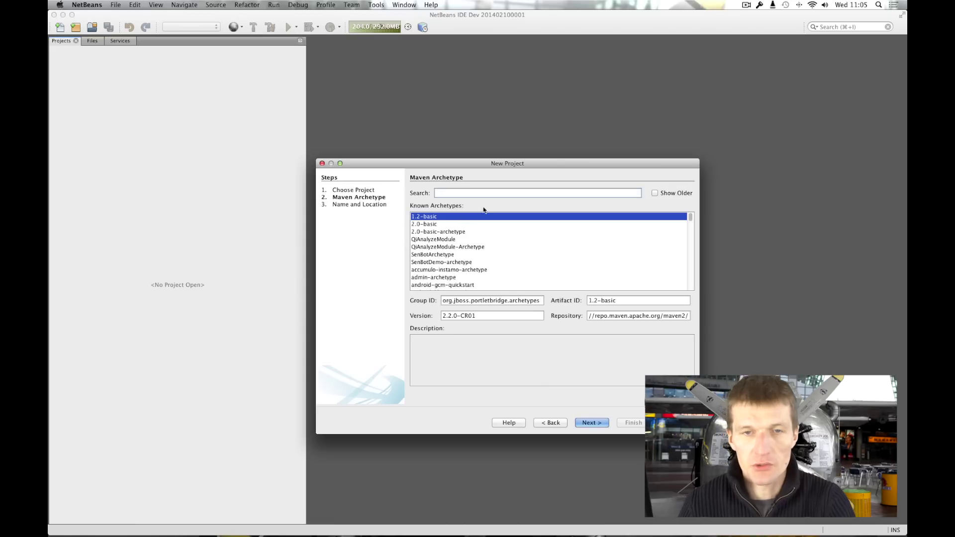
# - Choose the javaee7-essentials-archetype and create the project named EJBRunnables
pyautogui.click(446, 232)
pyautogui.click(454, 194)
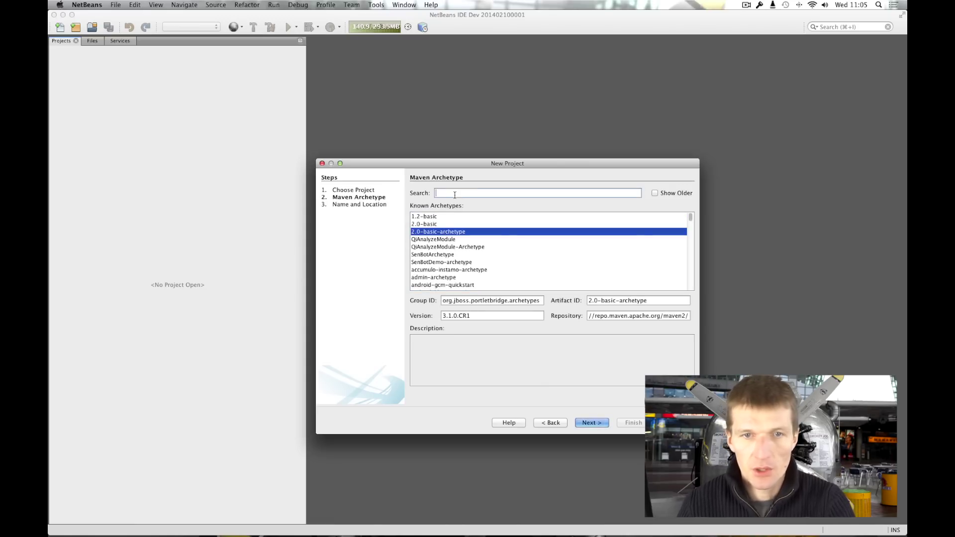
pyautogui.write('com.airhacks')
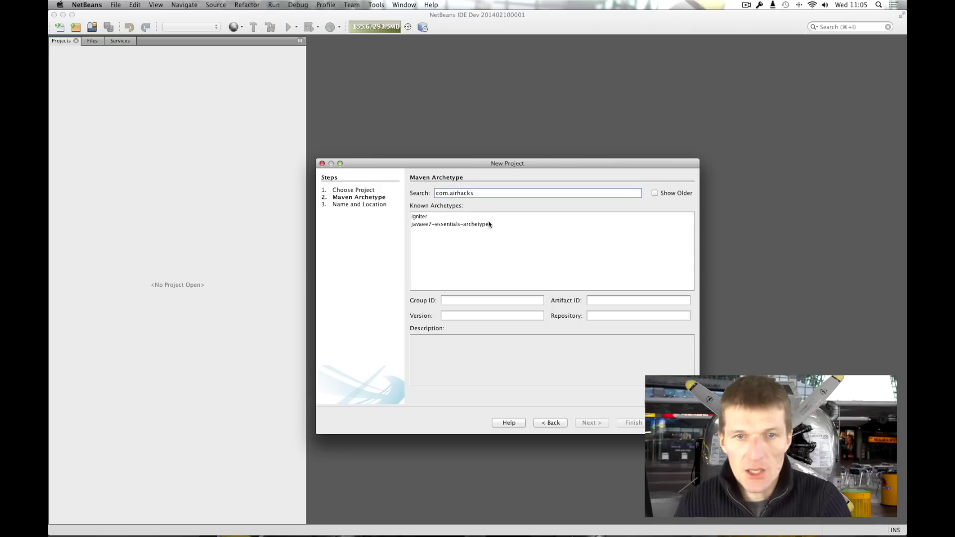
pyautogui.click(473, 225)
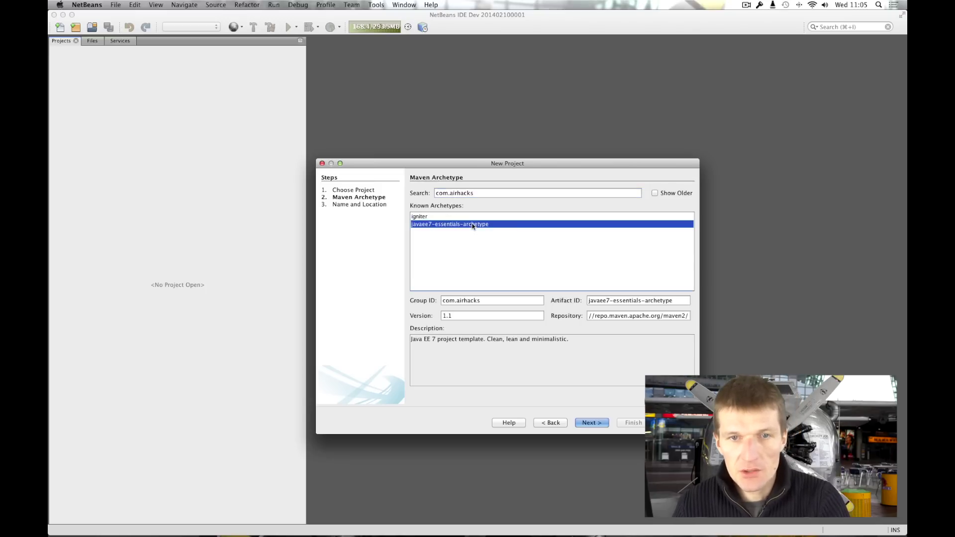
pyautogui.click(594, 424)
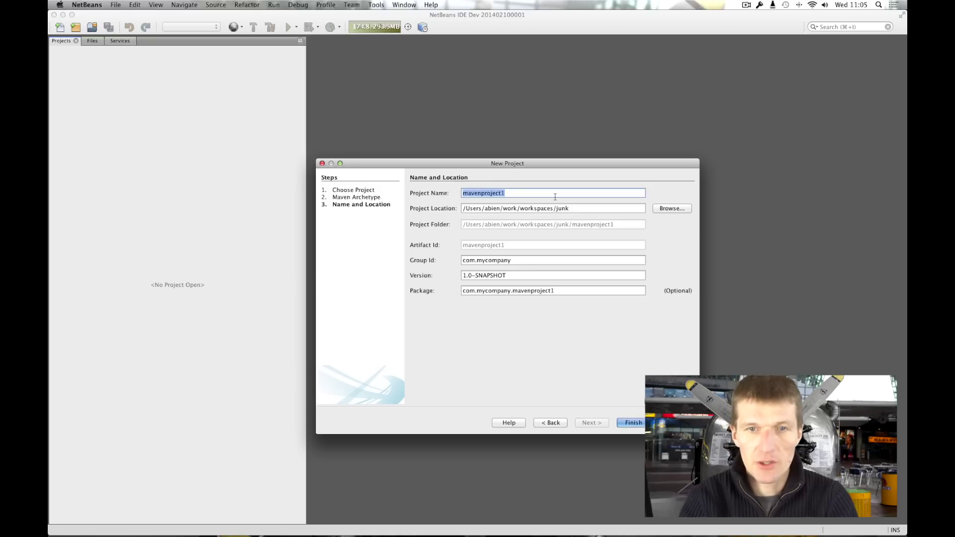
pyautogui.write('EJ')
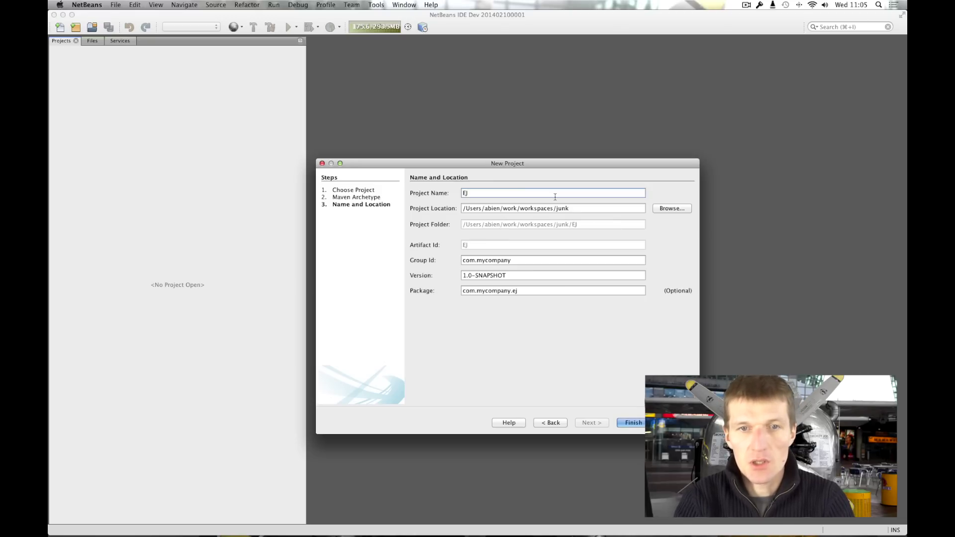
pyautogui.write('BRunna')
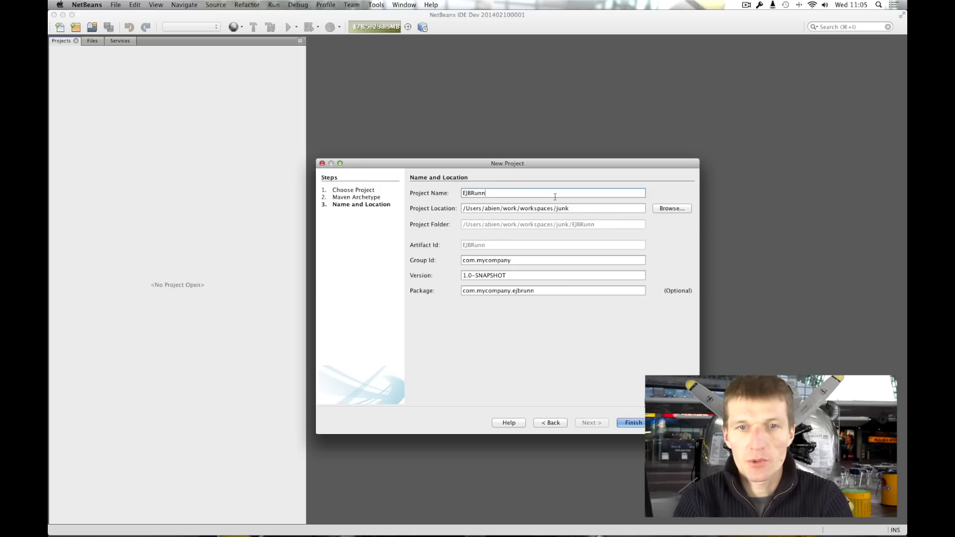
pyautogui.write('bles')
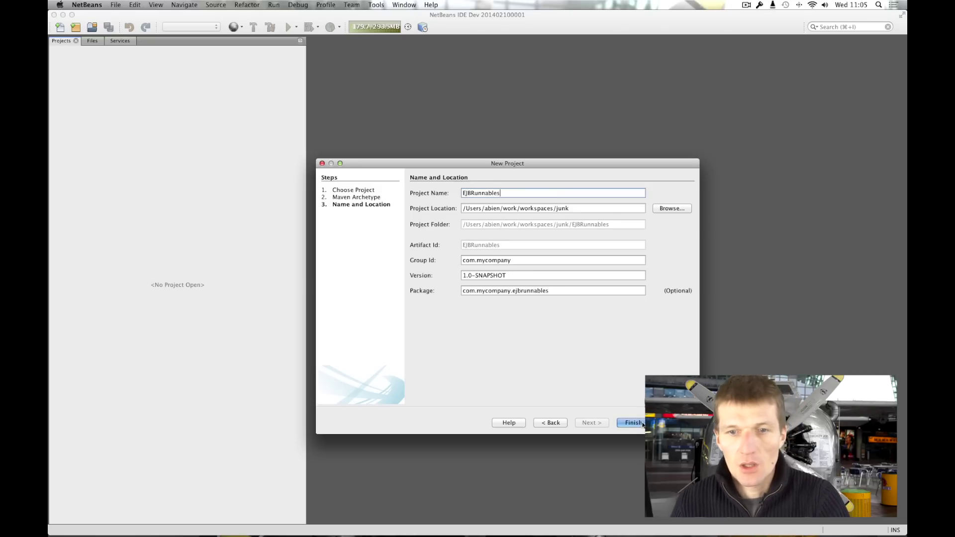
pyautogui.press('Return')
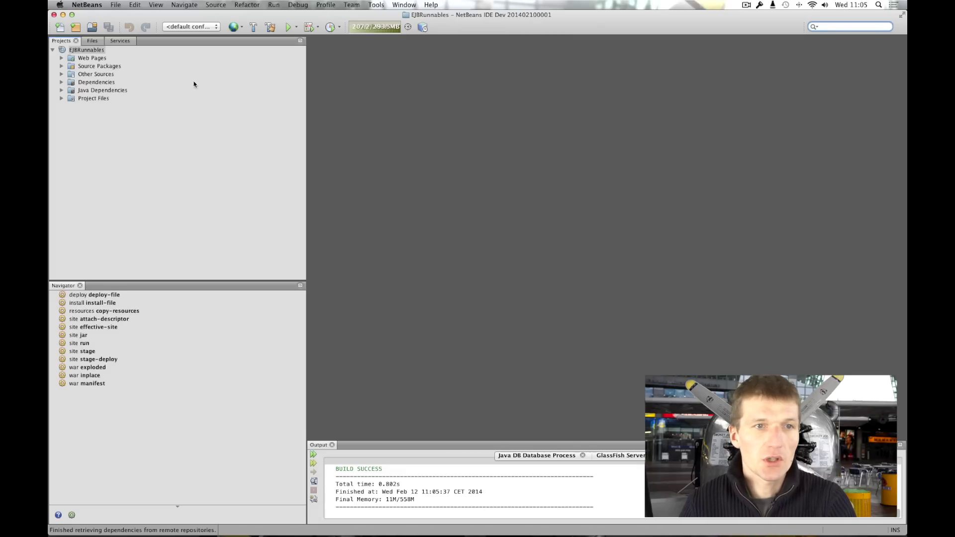
# - Create a new Java class RunnableExecutor in package com.airhacks from Source Packages
pyautogui.rightClick(101, 66)
pyautogui.moveTo(108, 69)
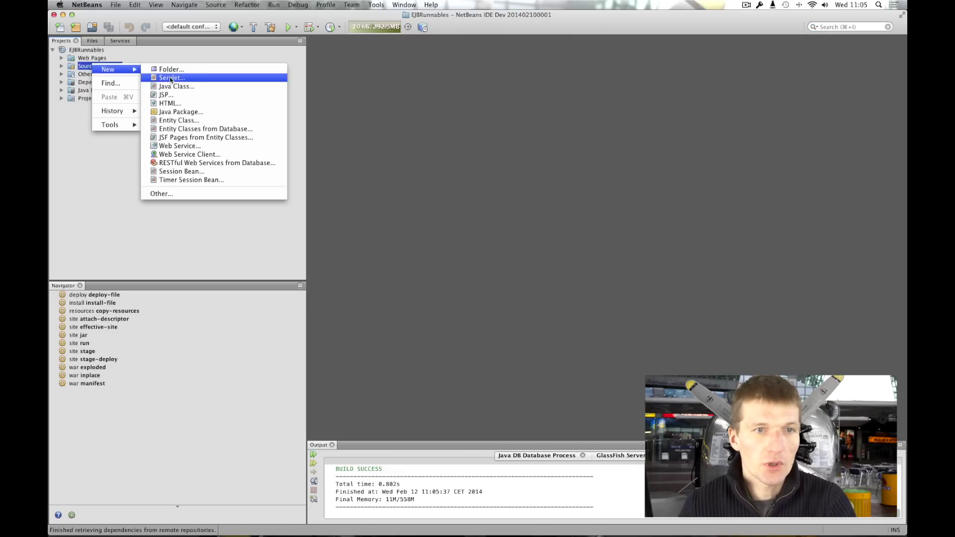
pyautogui.click(170, 87)
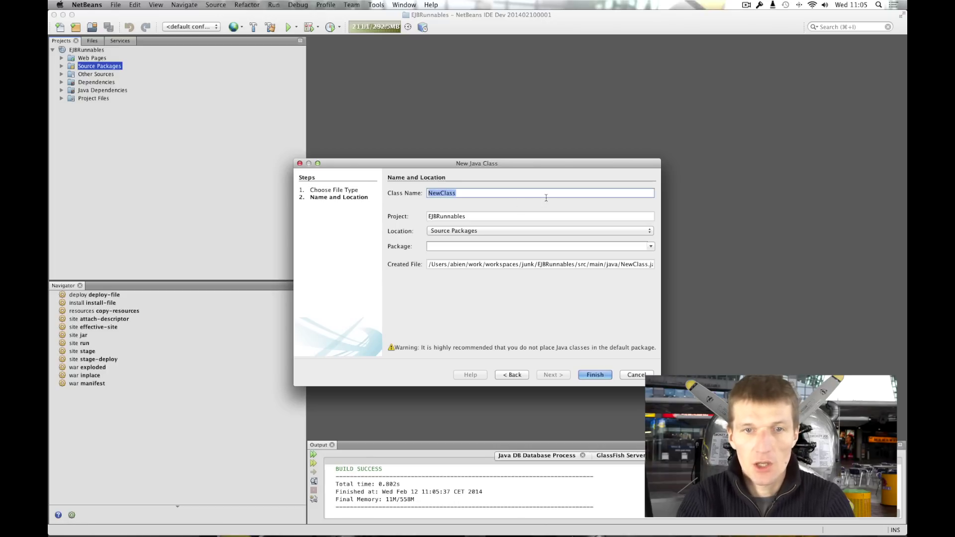
pyautogui.write('RunnableEx')
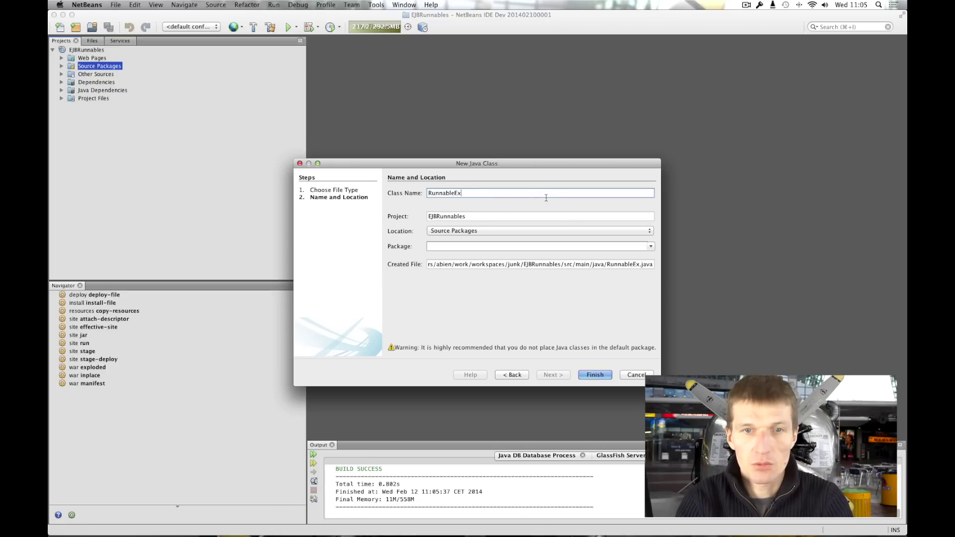
pyautogui.write('ecutor')
pyautogui.click(548, 244)
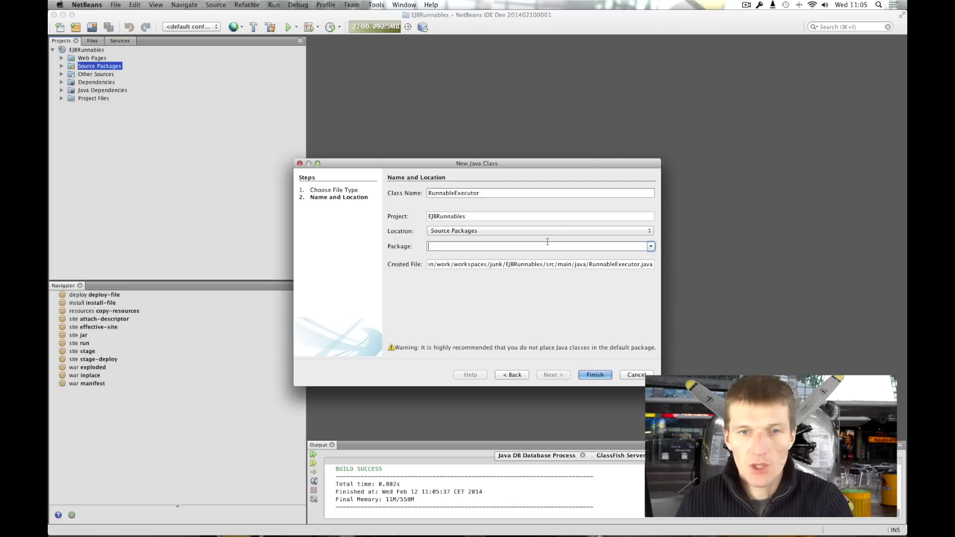
pyautogui.write('com.')
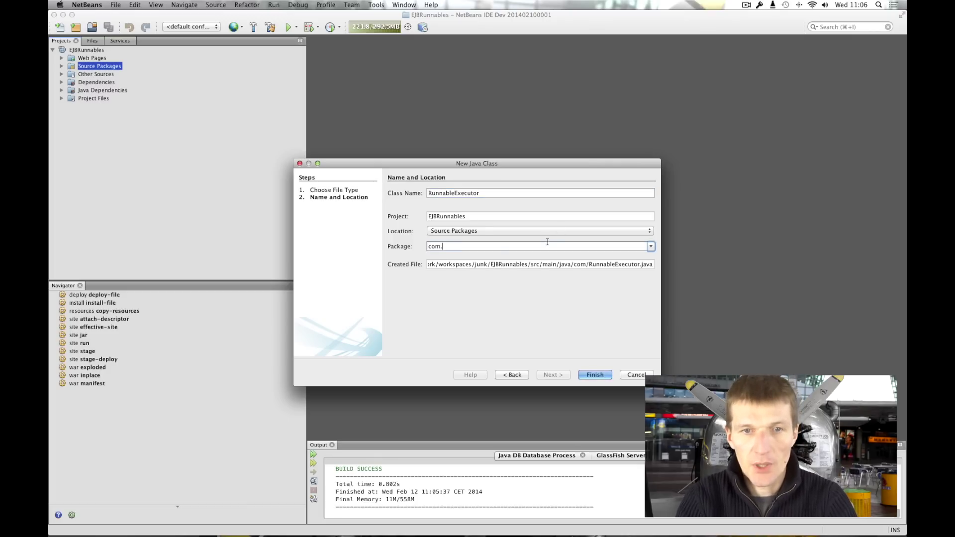
pyautogui.write('airhacks')
pyautogui.press('Return')
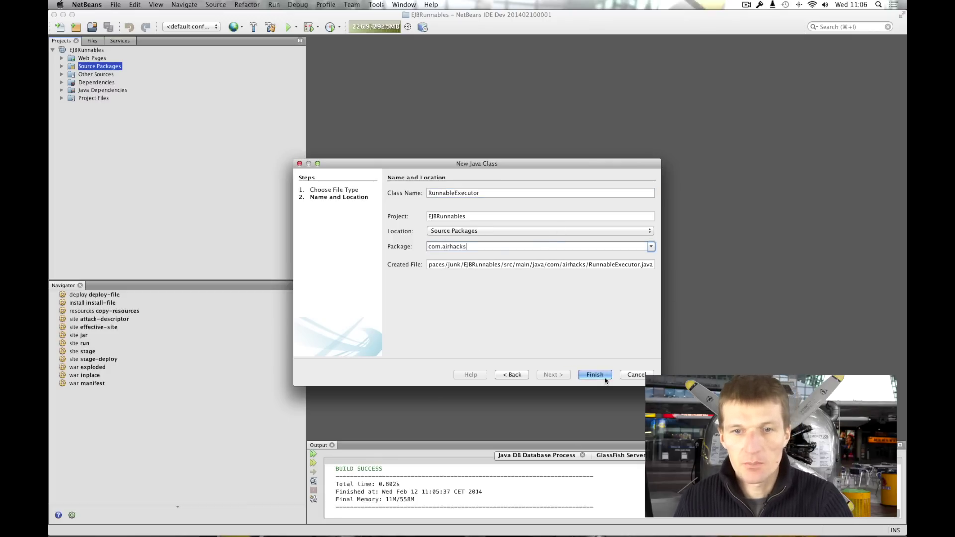
pyautogui.click(450, 165)
pyautogui.press('Down')
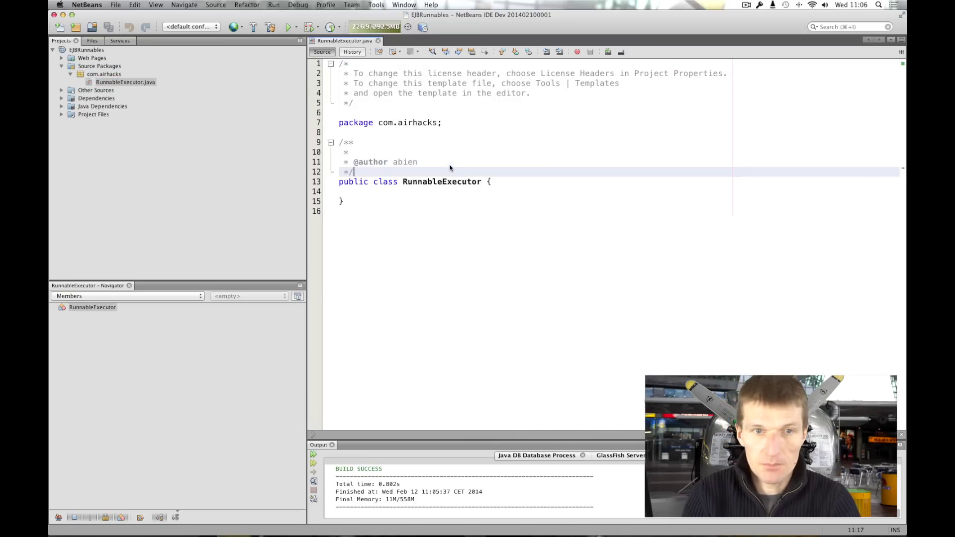
pyautogui.press('Return')
pyautogui.write('@')
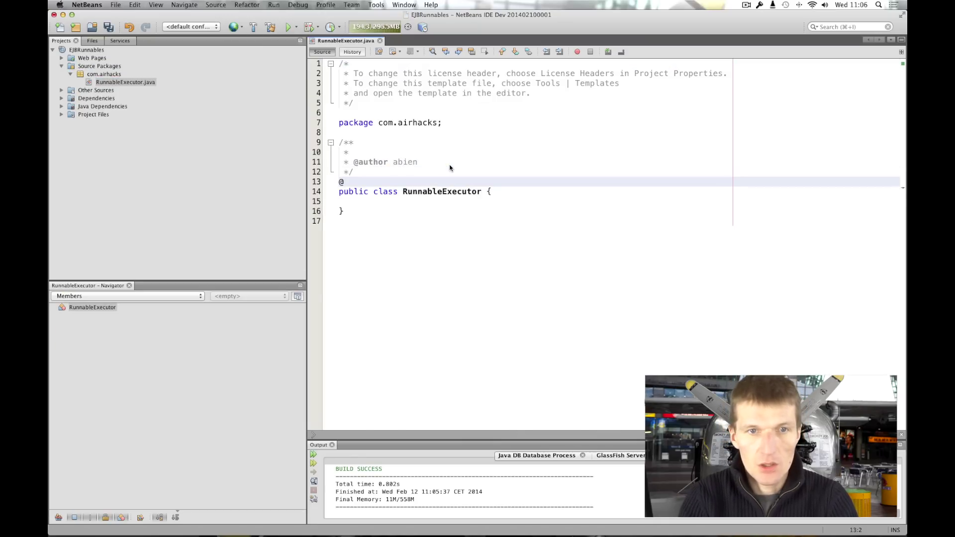
pyautogui.write('Statel')
pyautogui.press('Return')
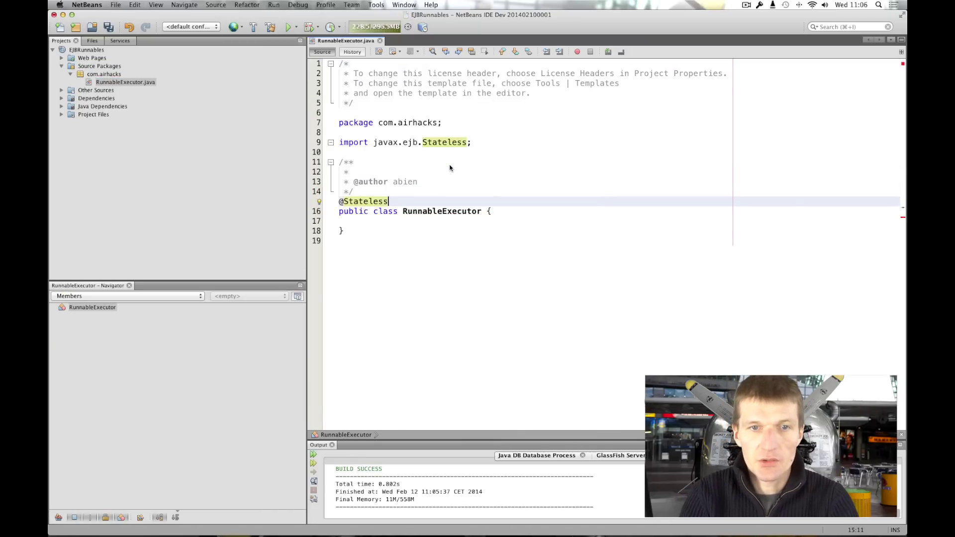
pyautogui.press('Down')
pyautogui.press('Down')
pyautogui.press('Return')
pyautogui.press('Return')
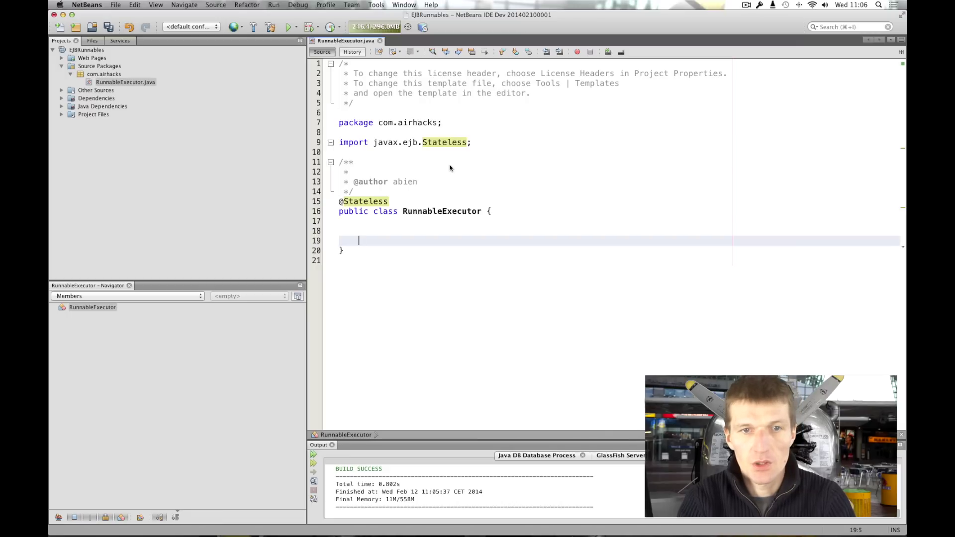
# - Add a public execute(Runnable runnable) method whose body calls runnable.run()
pyautogui.press('Tab')
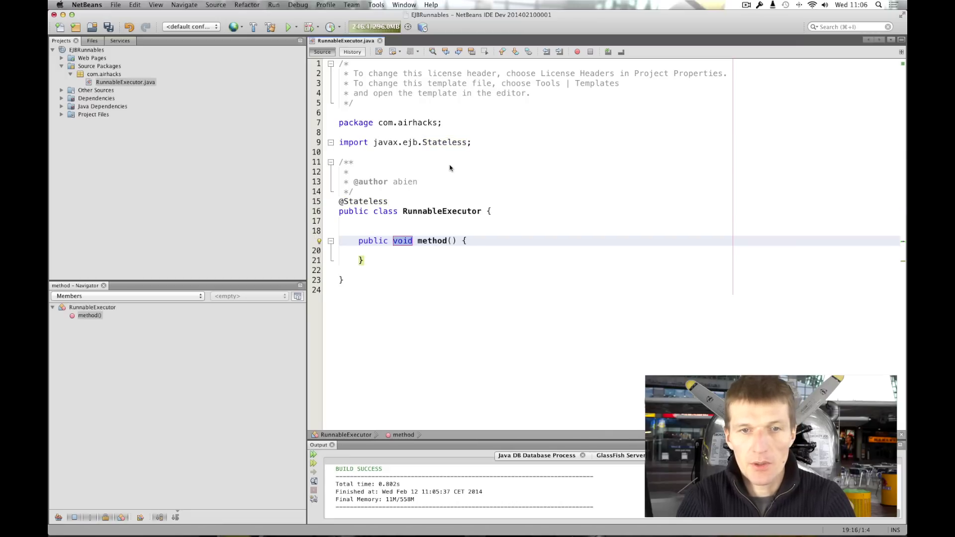
pyautogui.press('Tab')
pyautogui.write('execu')
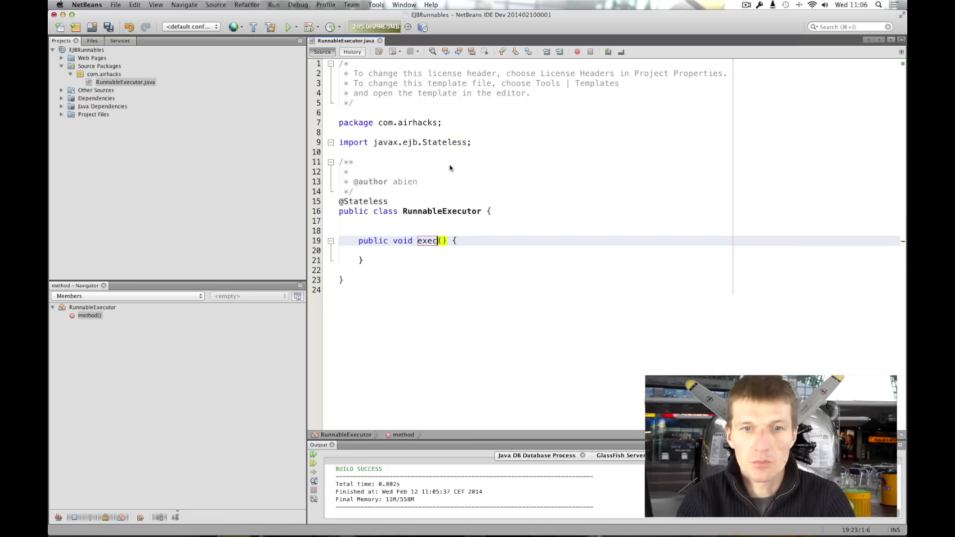
pyautogui.write('te')
pyautogui.press('Tab')
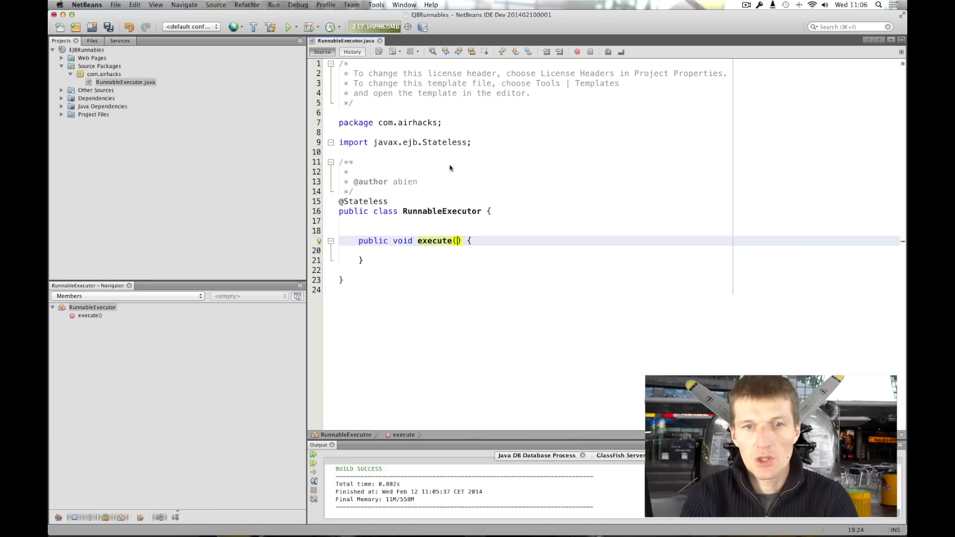
pyautogui.write('Runnable')
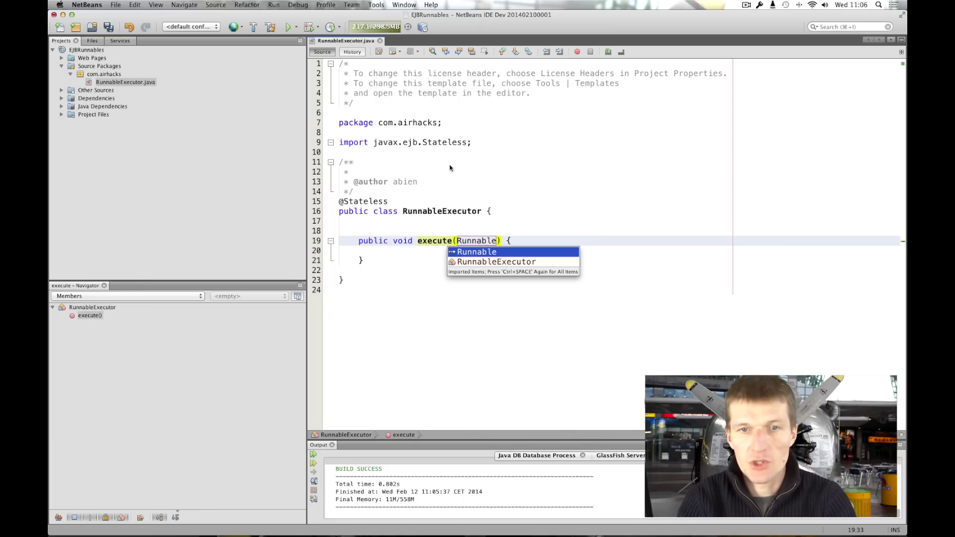
pyautogui.press('Return')
pyautogui.write('runnable')
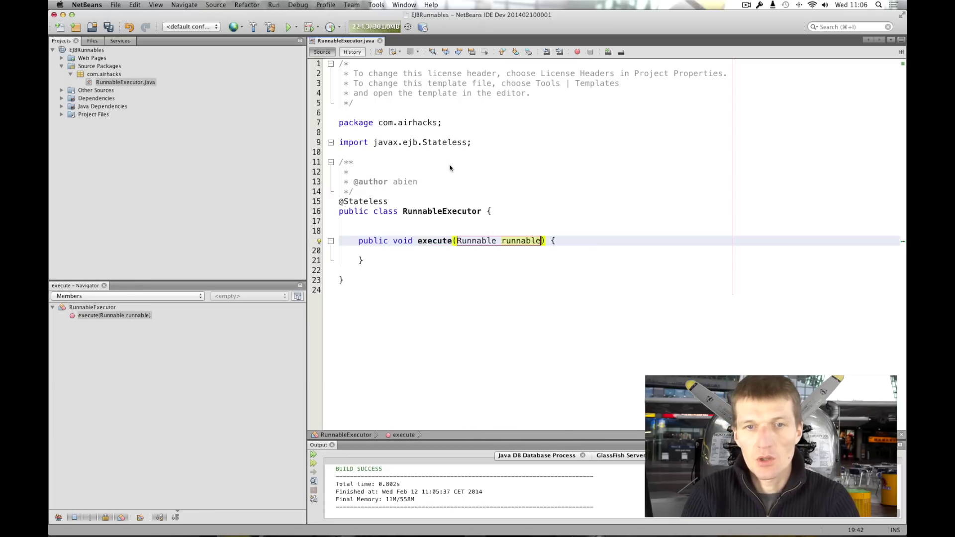
pyautogui.press('Return')
pyautogui.write('this.')
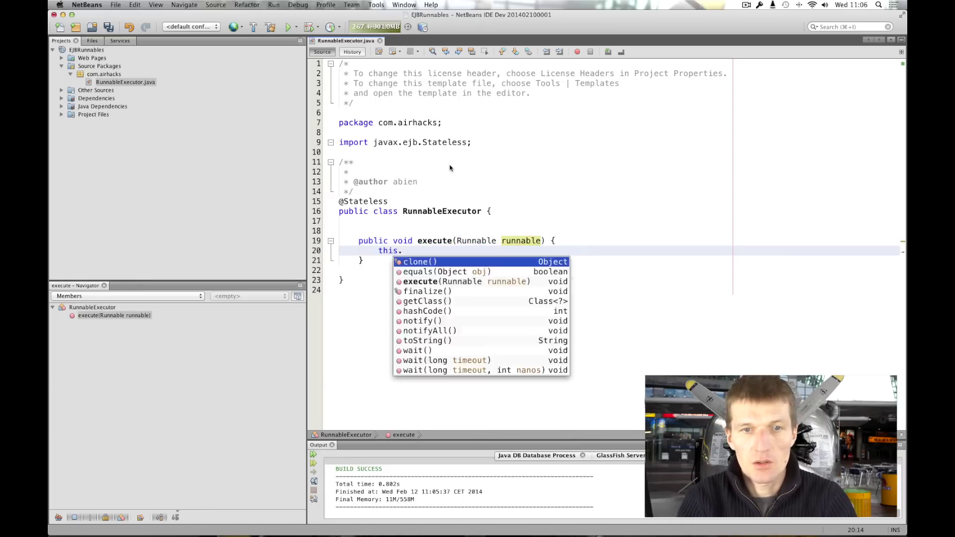
pyautogui.write('rur')
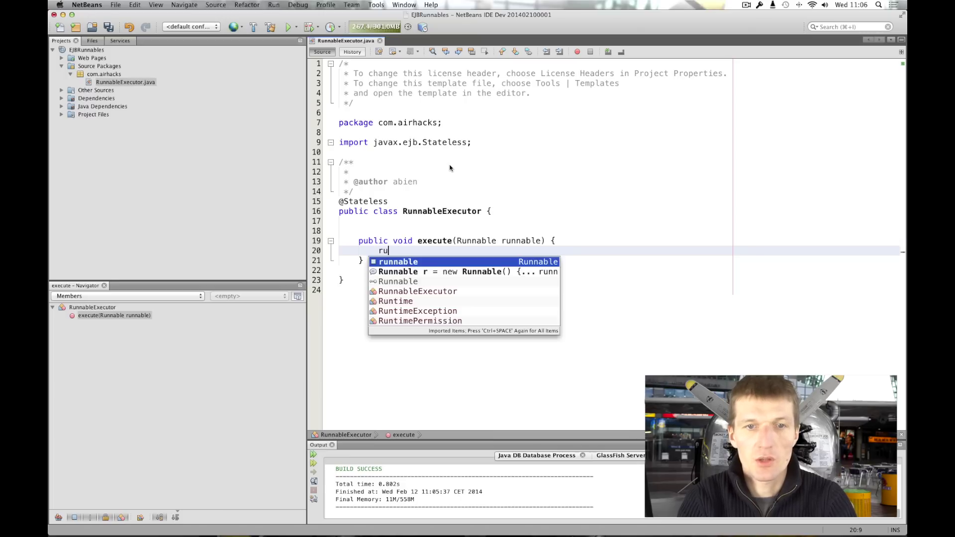
pyautogui.press('Return')
pyautogui.write('.r')
pyautogui.press('Return')
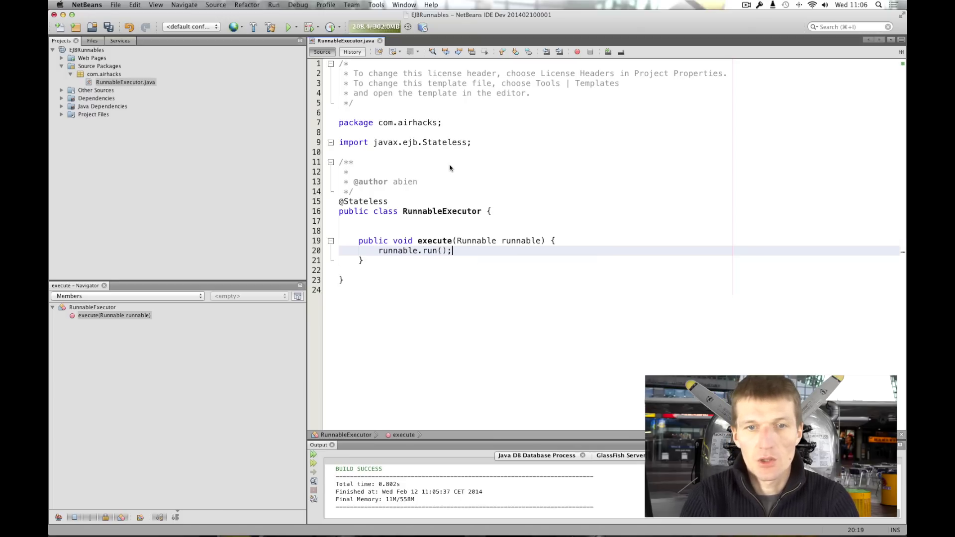
pyautogui.press('Up')
pyautogui.press('Up')
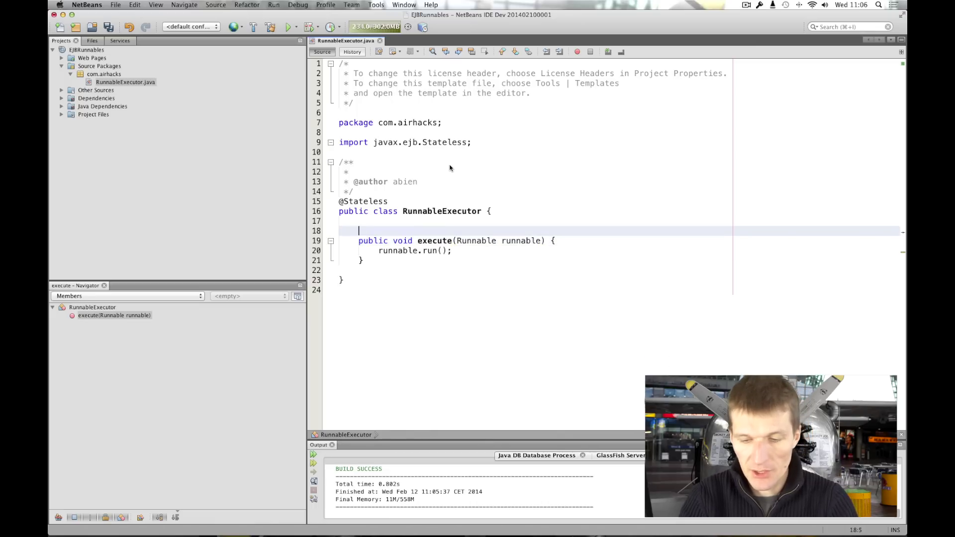
pyautogui.write('R')
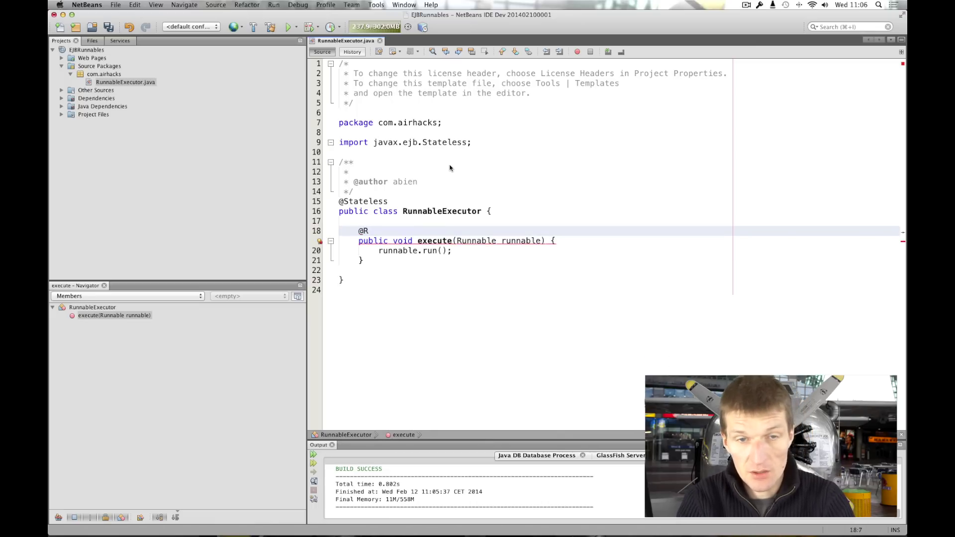
pyautogui.write('Asy')
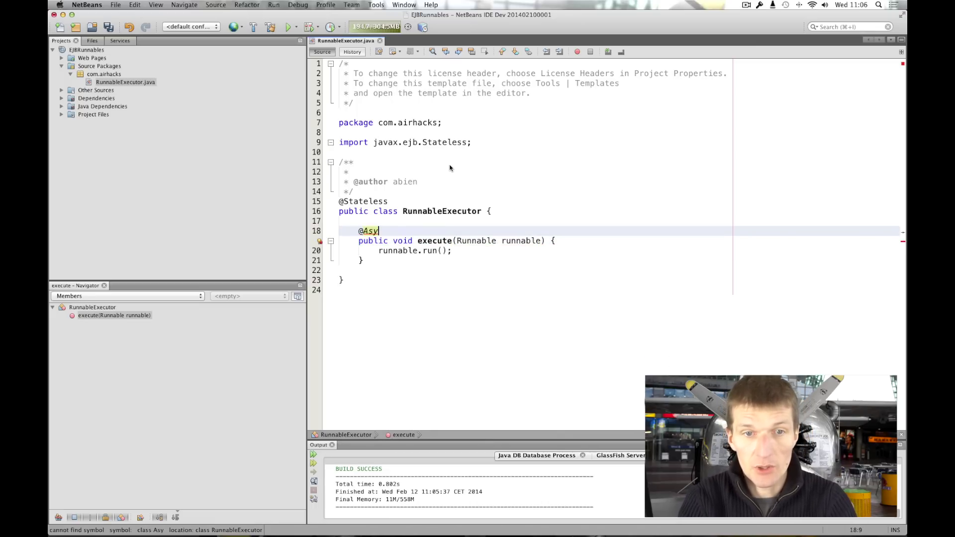
pyautogui.press('Return')
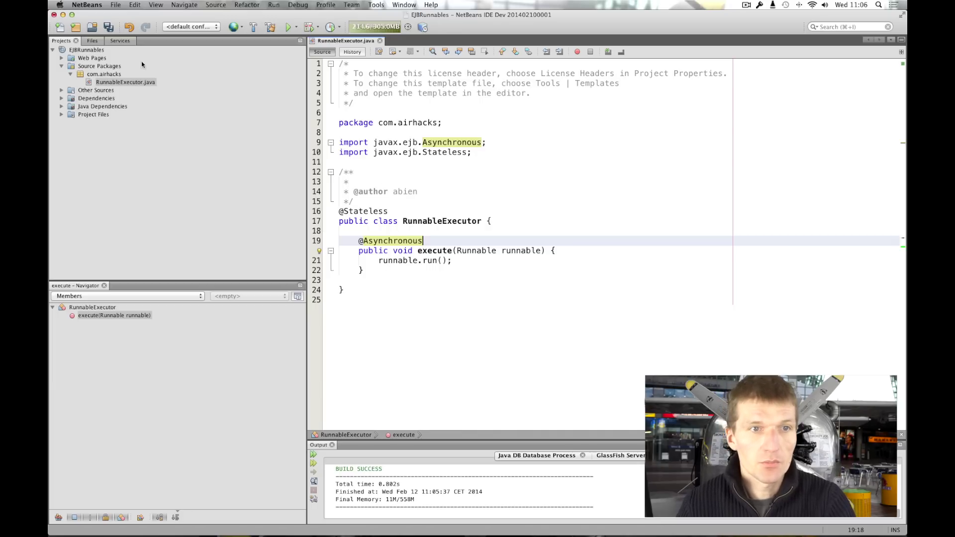
pyautogui.click(108, 27)
pyautogui.rightClick(108, 76)
pyautogui.moveTo(123, 79)
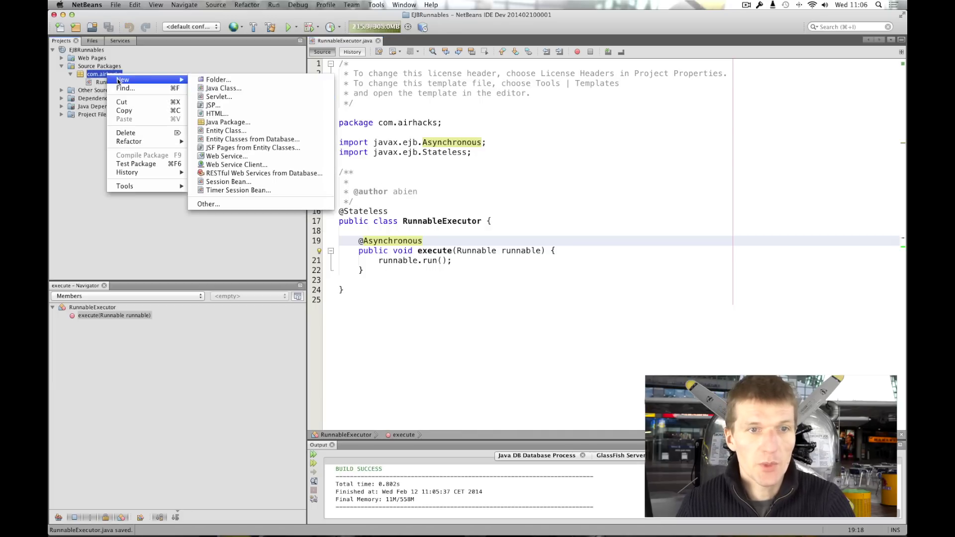
# - Create a new servlet named RunnableTester in com.airhacks via New > Servlet
pyautogui.click(228, 97)
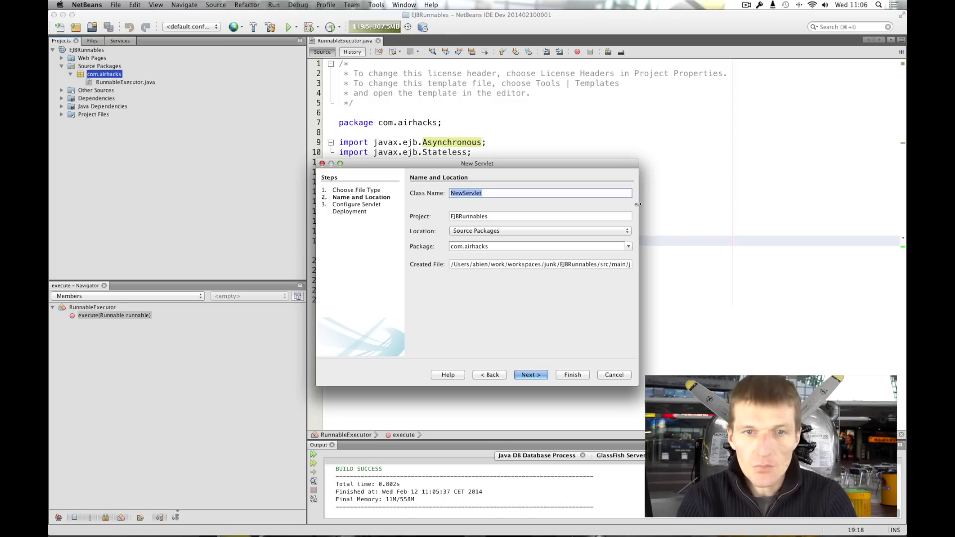
pyautogui.write('RunnableTe')
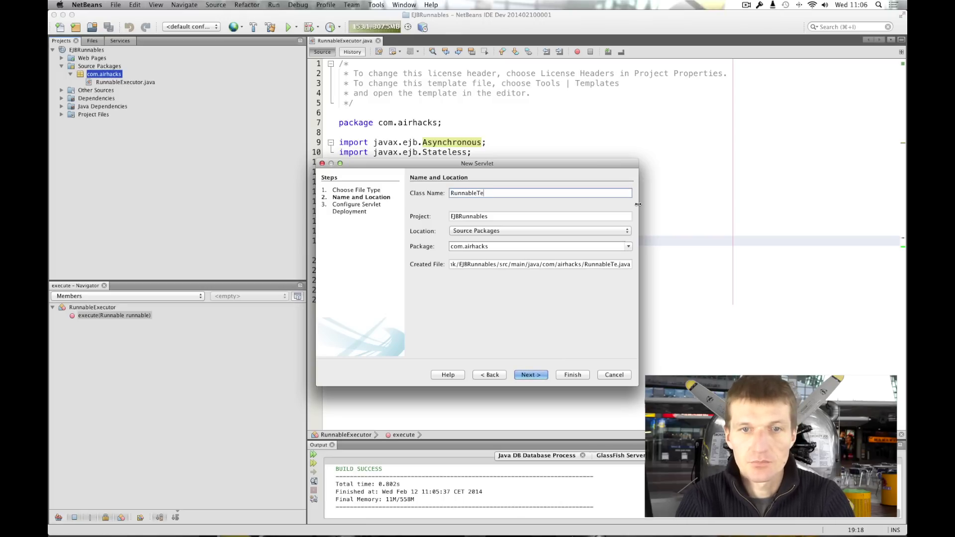
pyautogui.write('ster')
pyautogui.click(531, 374)
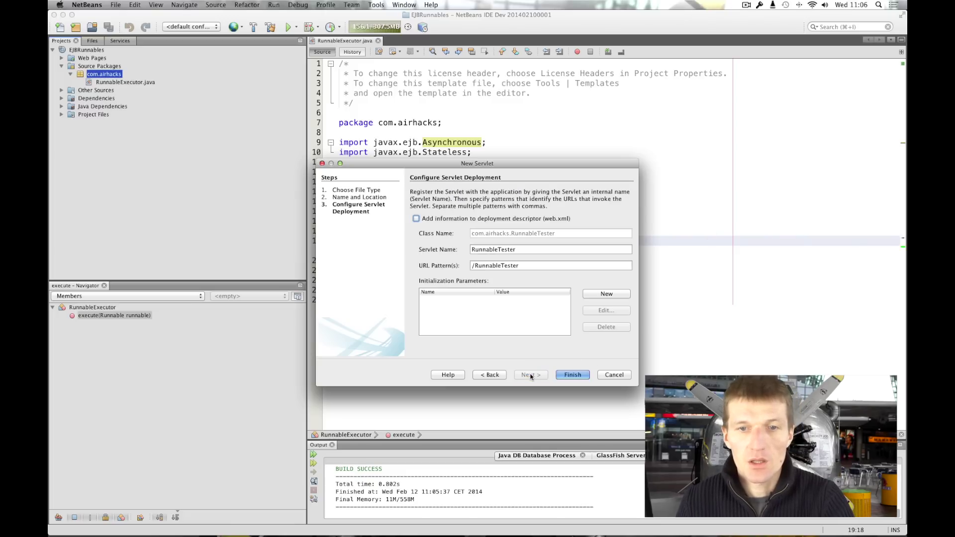
pyautogui.click(571, 376)
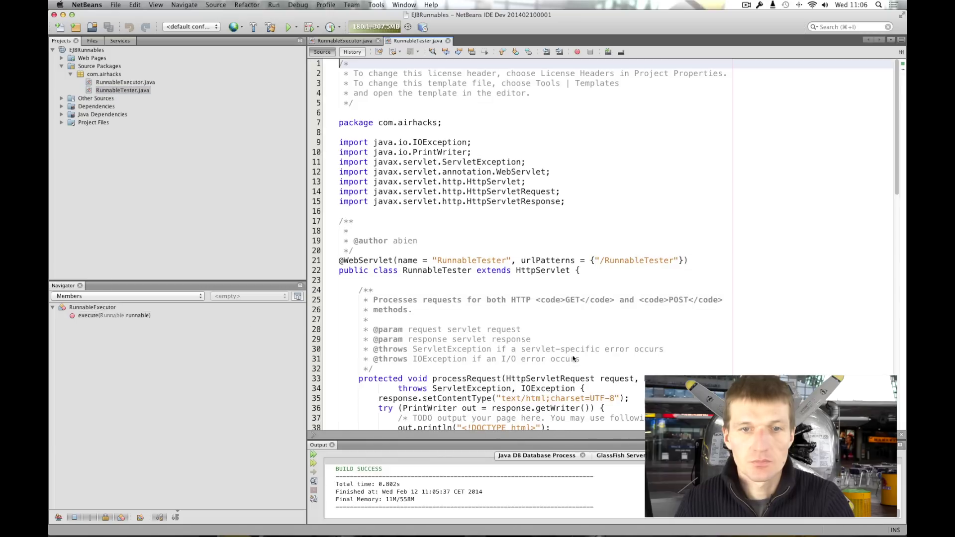
# - Declare a RunnableExecutor field named re at the top of RunnableTester
pyautogui.press('Up')
pyautogui.press('Up')
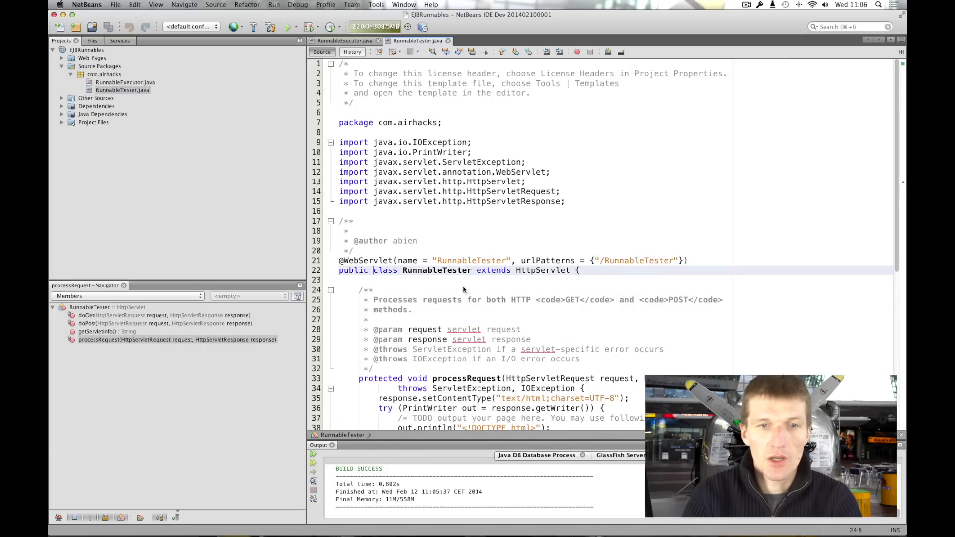
pyautogui.press('Down')
pyautogui.press('Return')
pyautogui.press('BackSpace')
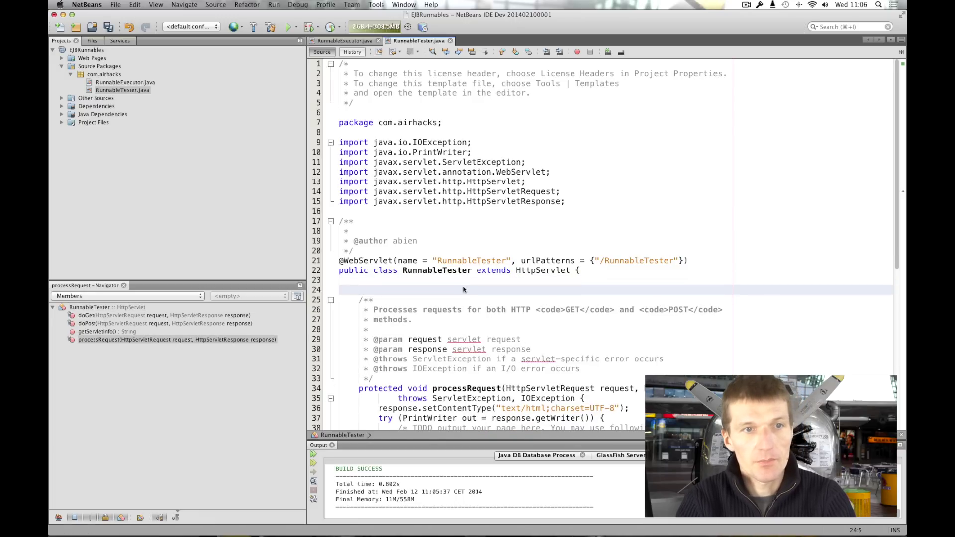
pyautogui.write('n')
pyautogui.press('Down')
pyautogui.press('Down')
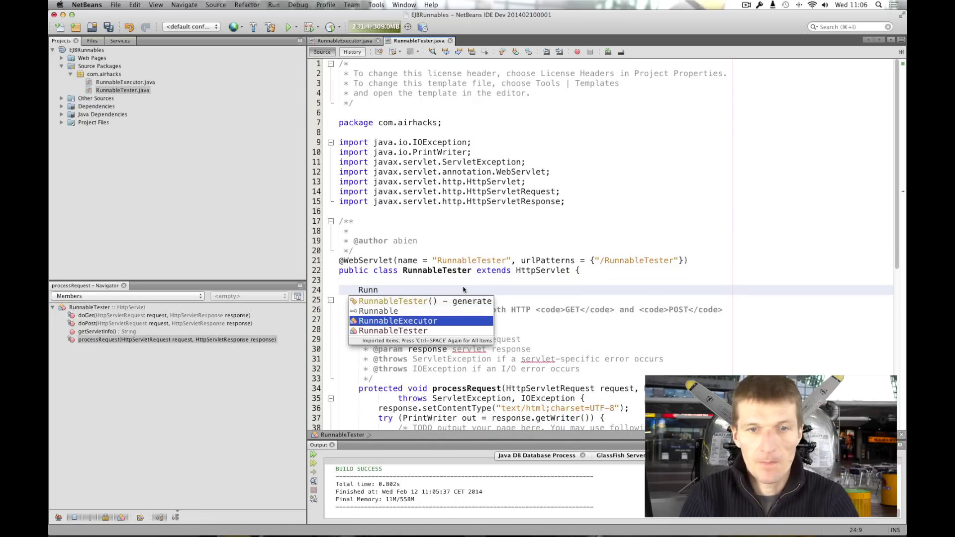
pyautogui.write('ableExecutor re;')
pyautogui.press('Return')
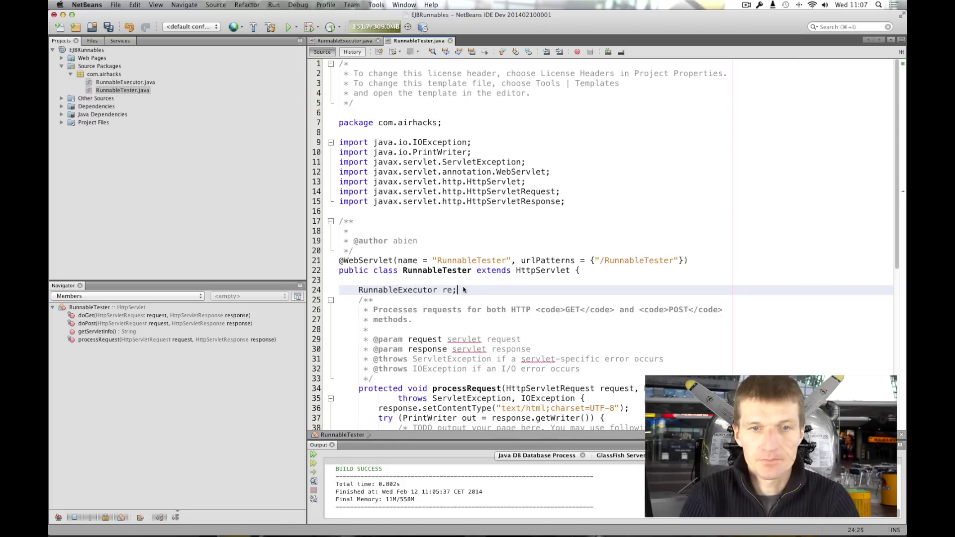
pyautogui.press('Up')
pyautogui.press('Return')
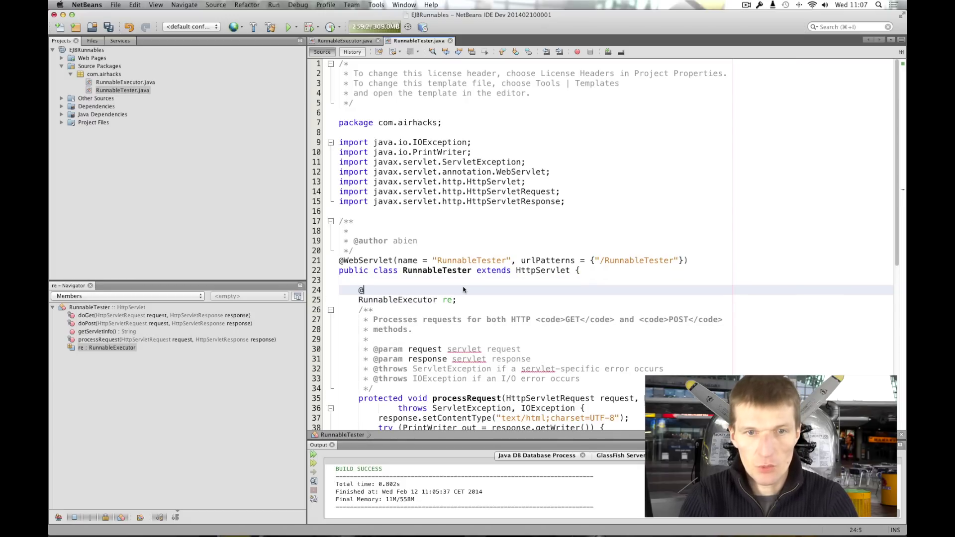
pyautogui.write('Inj')
pyautogui.hotkey('ctrl', 'space')
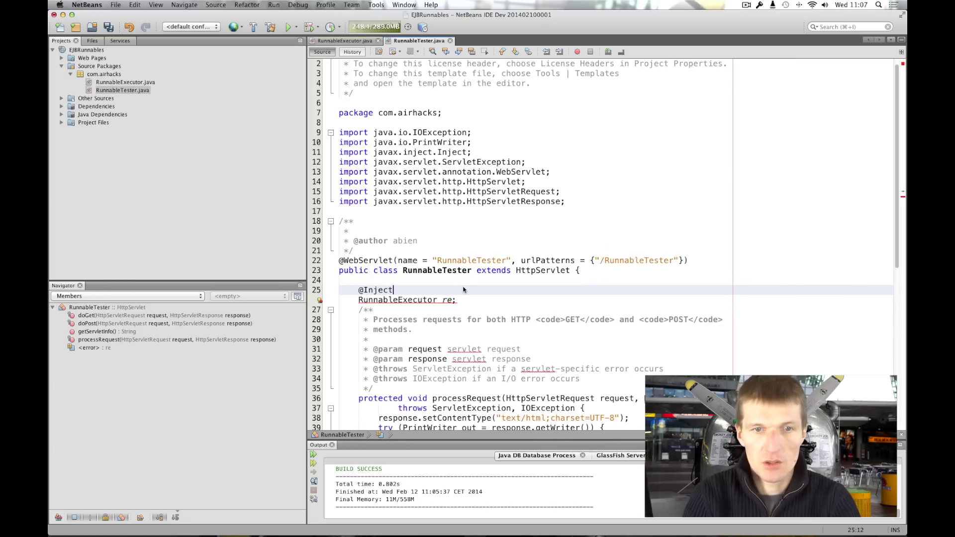
pyautogui.scroll(-5, 478, 288)
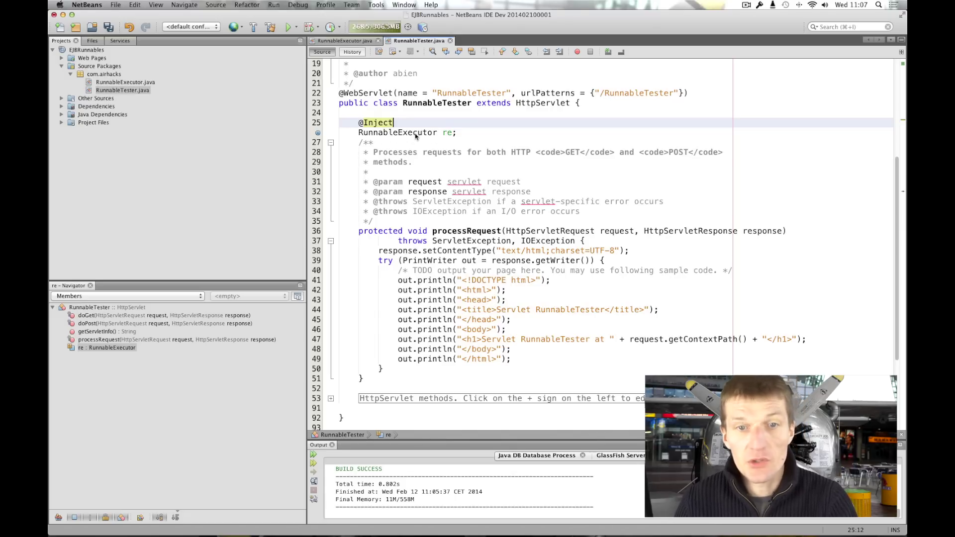
pyautogui.click(528, 327)
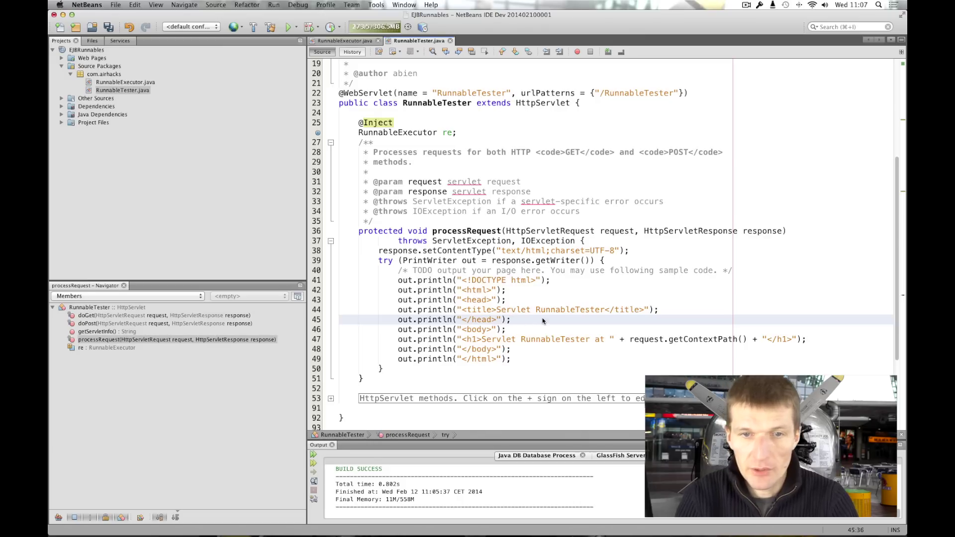
pyautogui.press('Down')
pyautogui.press('Down')
# - Call re.execute with a new anonymous Runnable inside processRequest
pyautogui.press('Home')
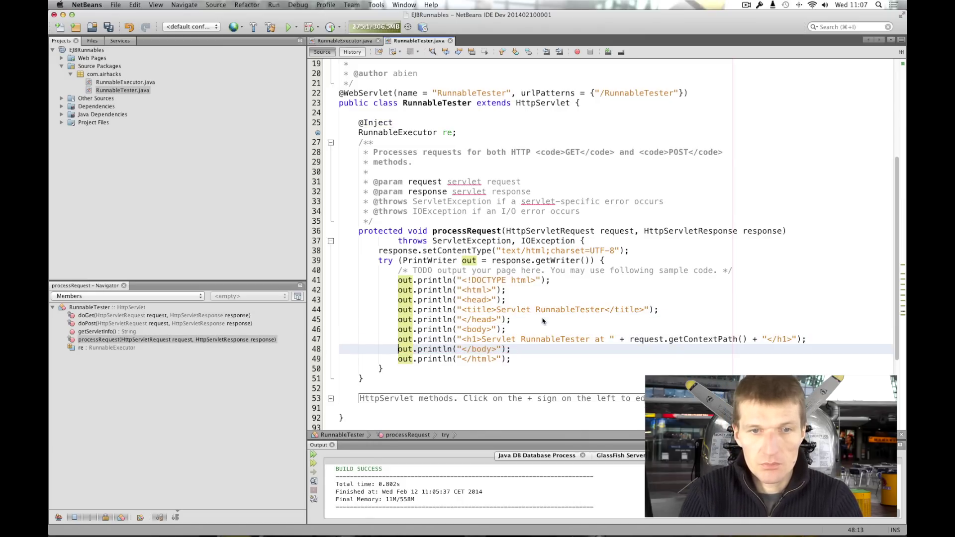
pyautogui.press('Return')
pyautogui.write('re.')
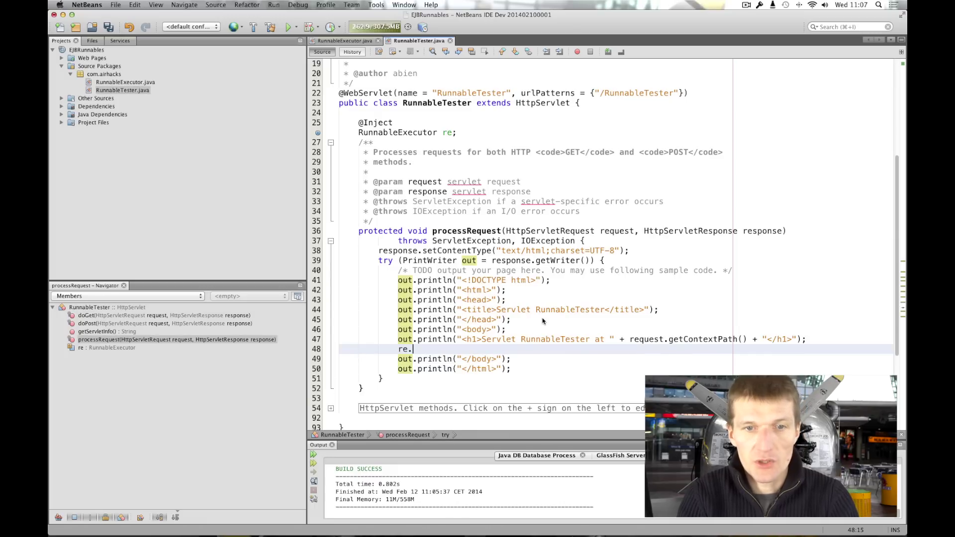
pyautogui.write('#')
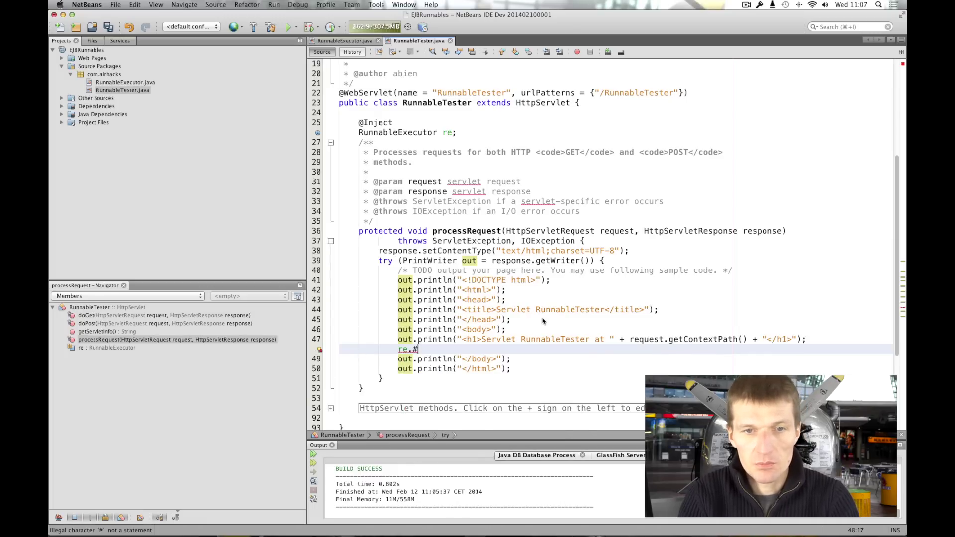
pyautogui.press('BackSpace')
pyautogui.write('e')
pyautogui.press('Down')
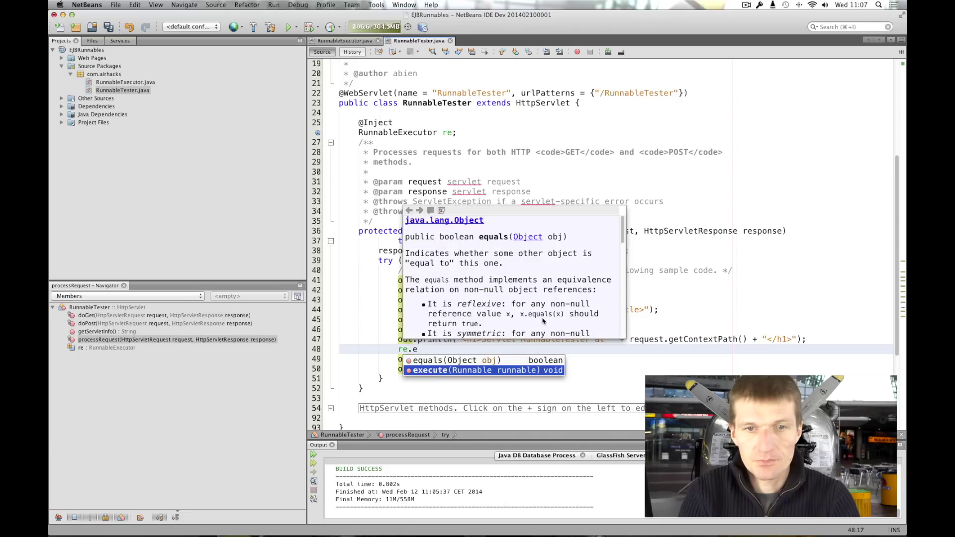
pyautogui.press('Return')
pyautogui.write('new ')
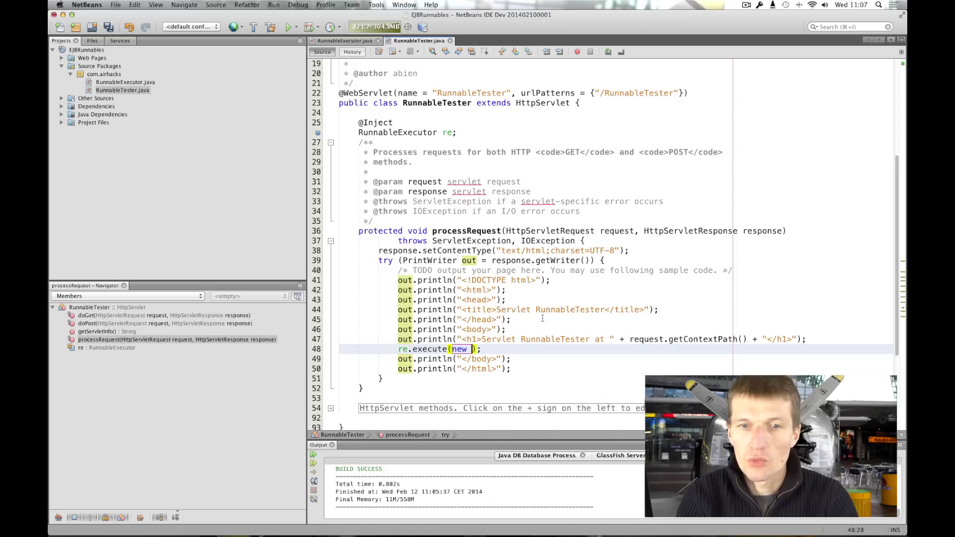
pyautogui.write('Runnable')
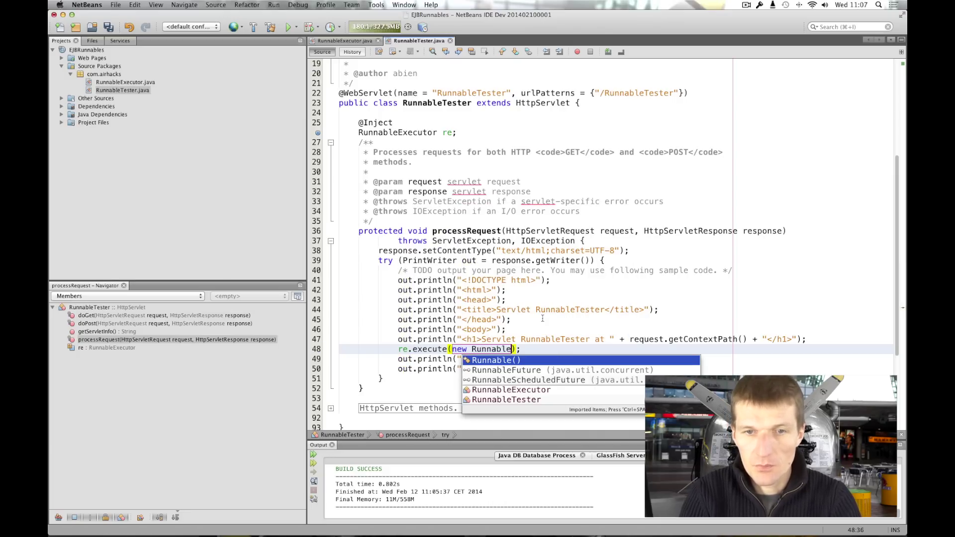
pyautogui.press('Return')
# - Replace the generated run() placeholder with Thread.sleep(1000)
pyautogui.press('Down')
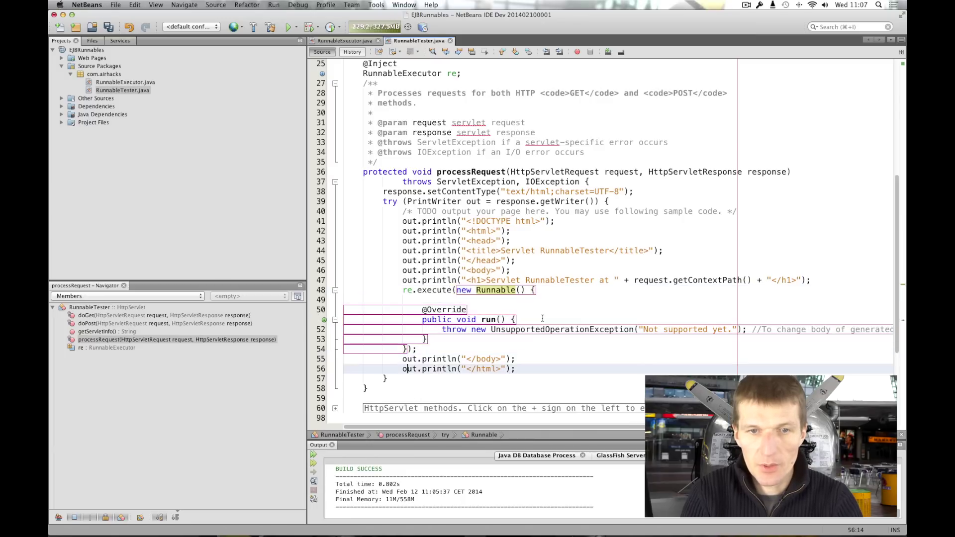
pyautogui.press('Up')
pyautogui.press('Up')
pyautogui.press('Up')
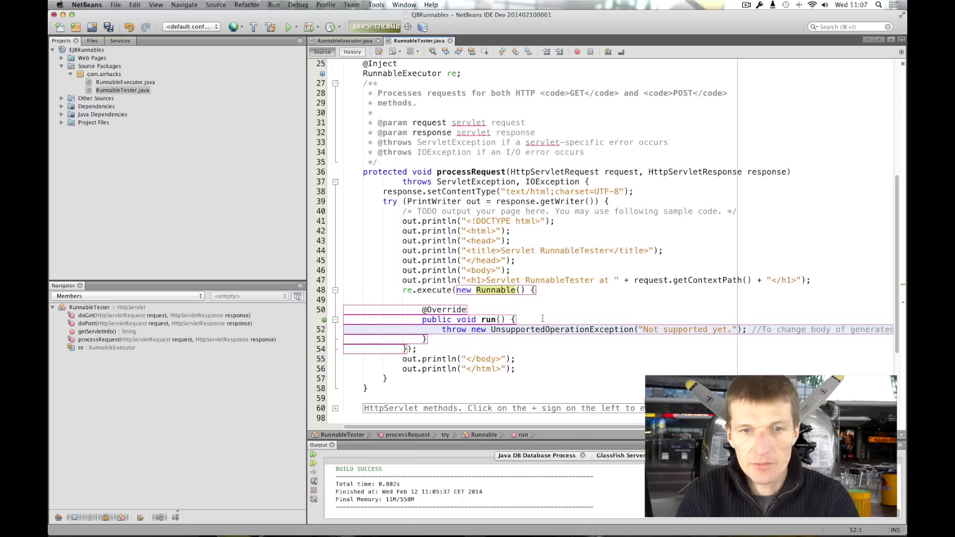
pyautogui.hotkey('shift', 'Down')
pyautogui.press('Delete')
pyautogui.press('Up')
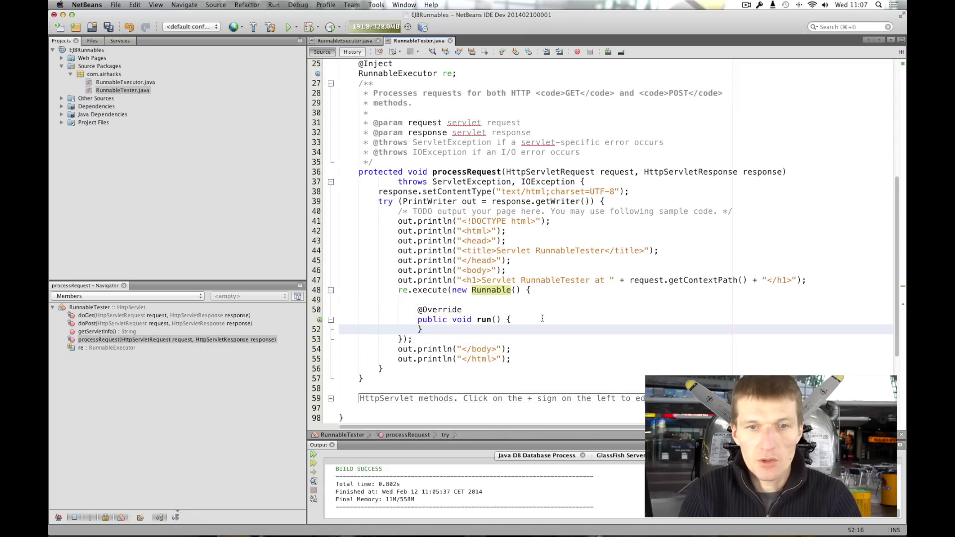
pyautogui.press('Return')
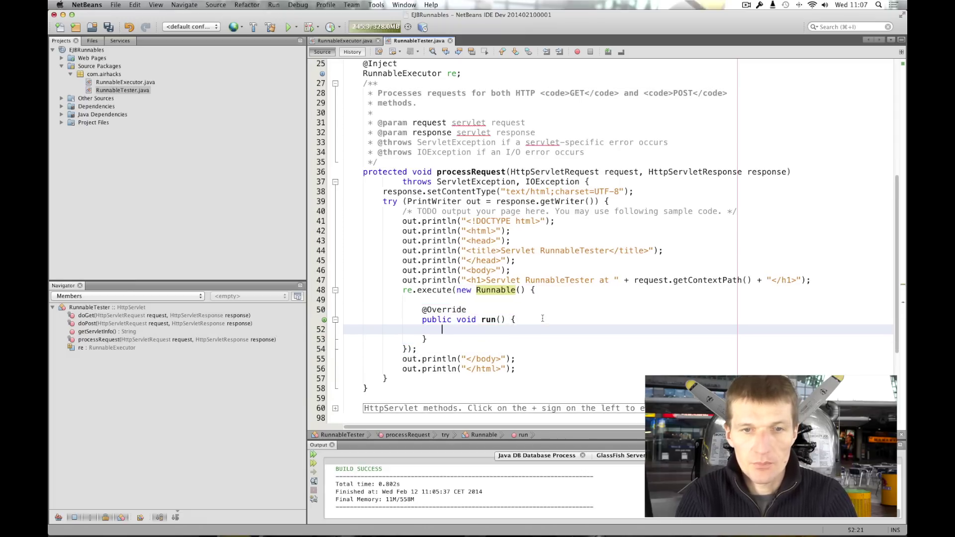
pyautogui.write('Thread.sl')
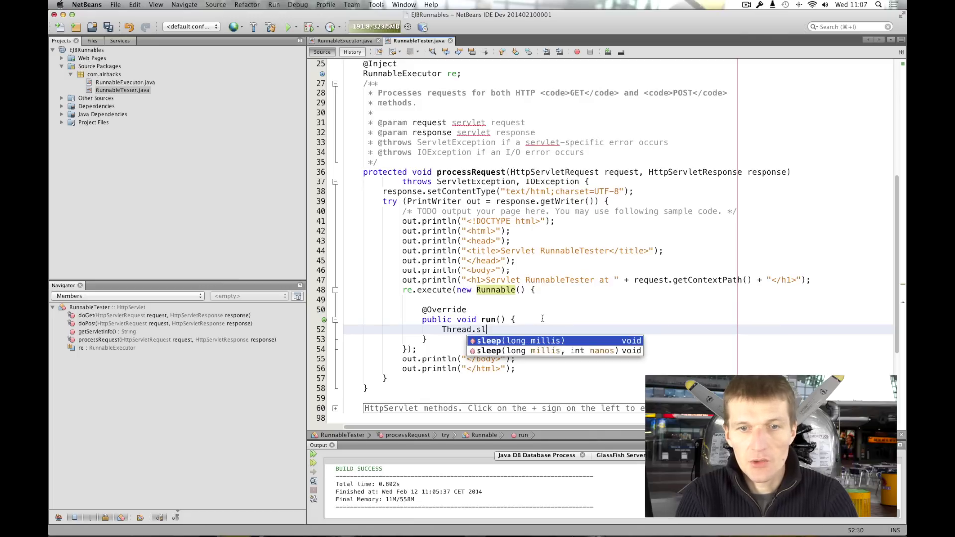
pyautogui.press('Return')
pyautogui.write('10')
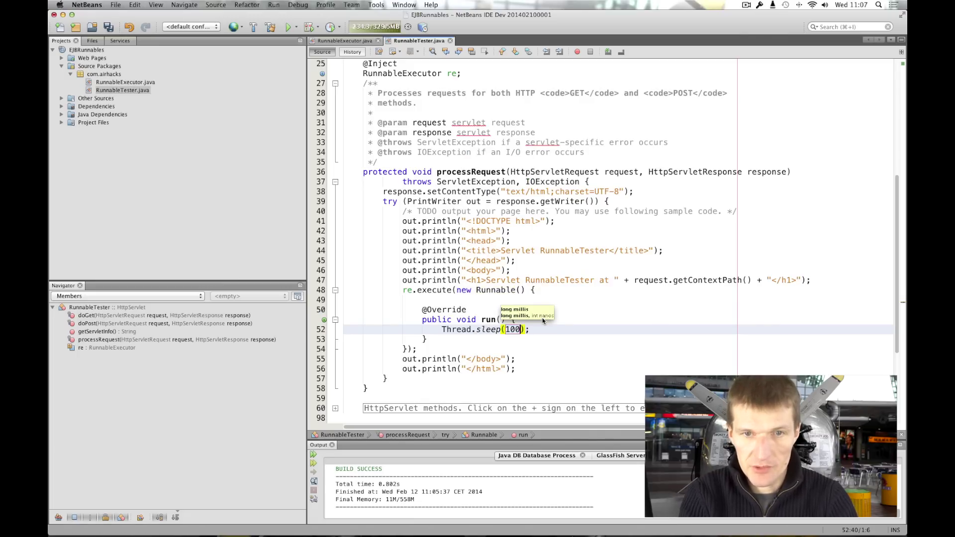
pyautogui.write('00')
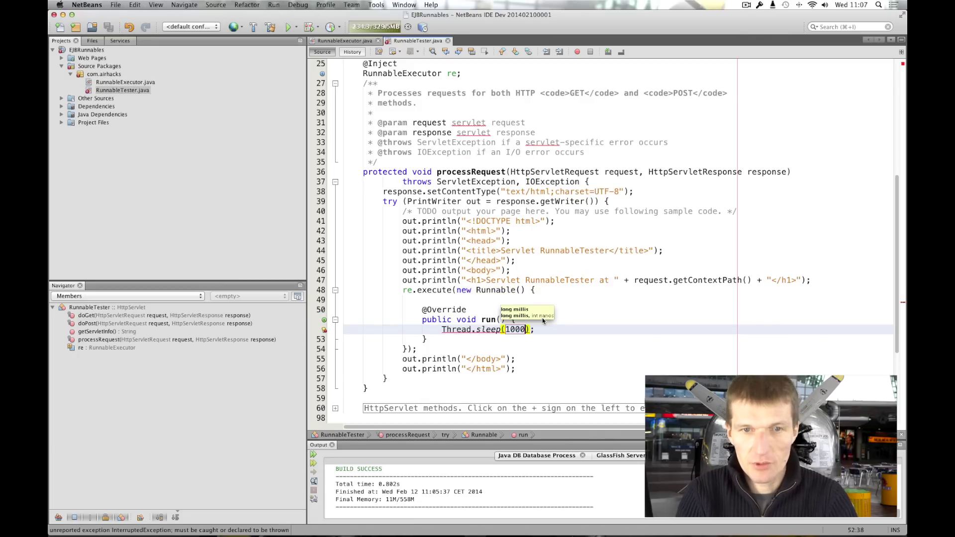
# - Surround the sleep call with try-catch via the hint and save RunnableTester.java
pyautogui.hotkey('alt', 'Return')
pyautogui.press('Return')
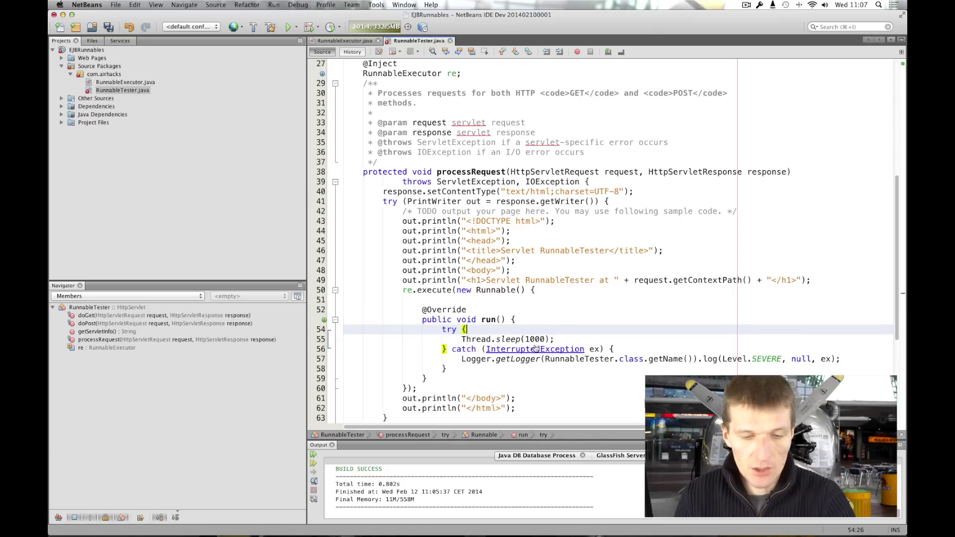
pyautogui.press('super+s')
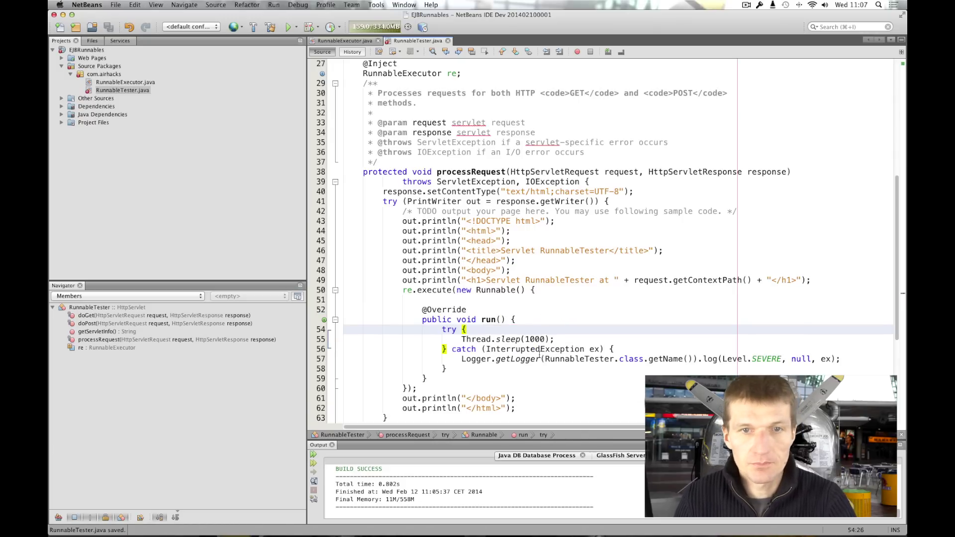
pyautogui.click(157, 105)
pyautogui.scroll(-5, 547, 296)
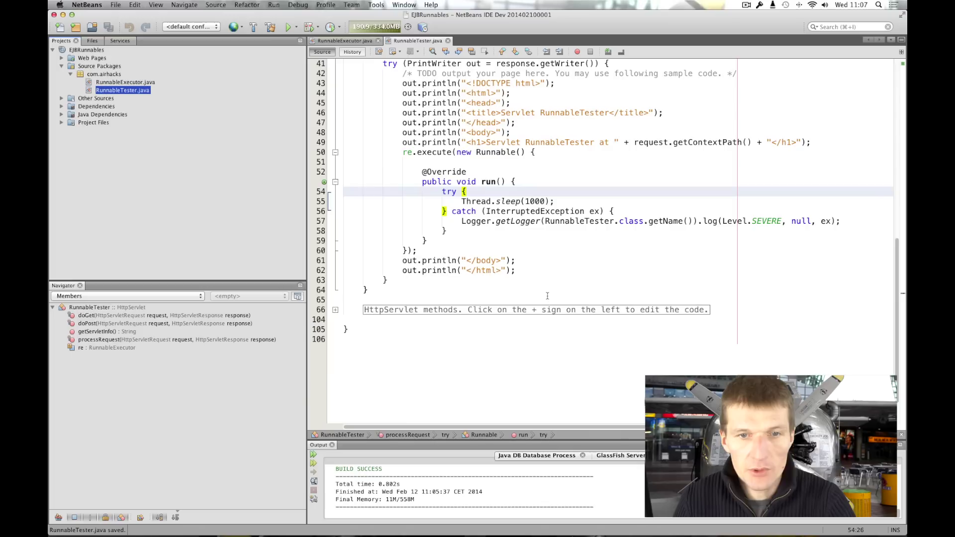
pyautogui.scroll(12, 470, 273)
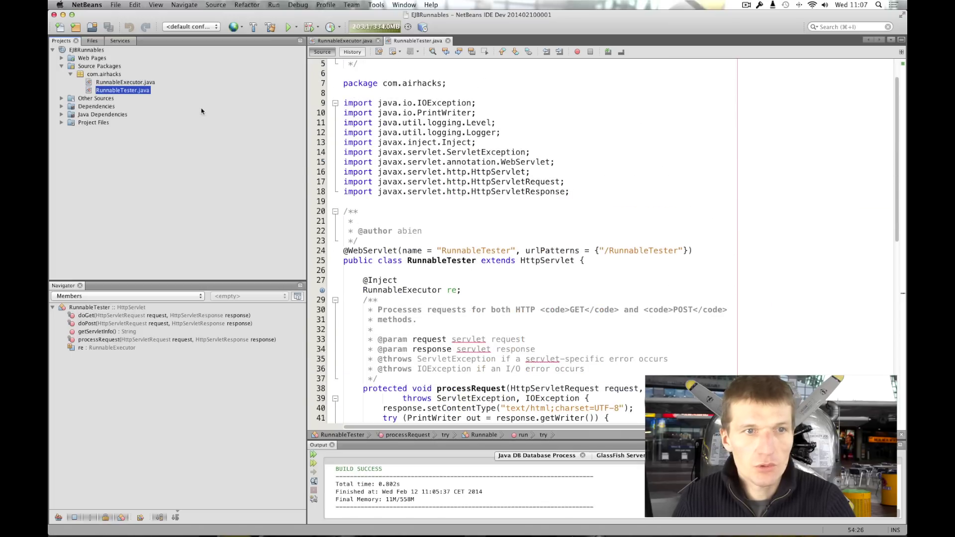
# - Run EJBRunnables and deploy it to GlassFish Server 4
pyautogui.rightClick(88, 49)
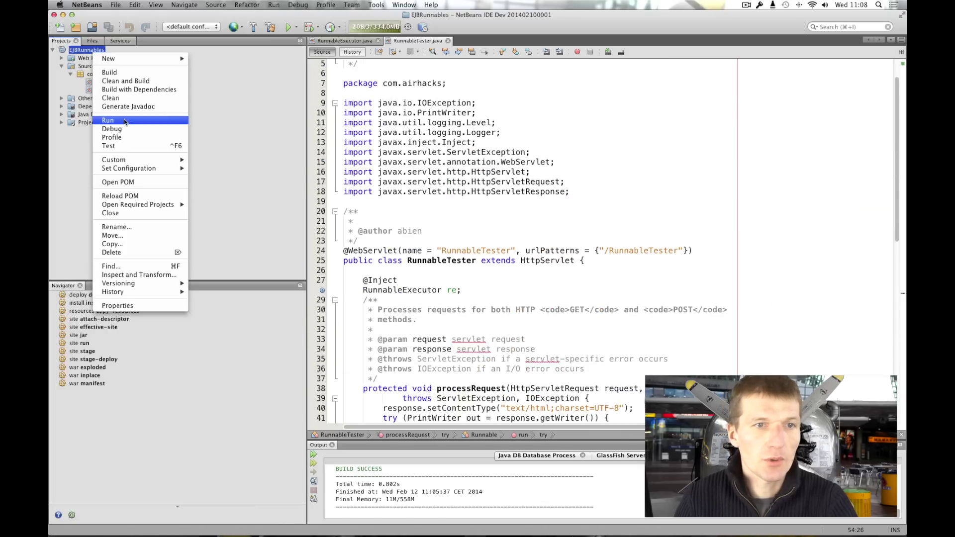
pyautogui.click(125, 122)
pyautogui.click(482, 224)
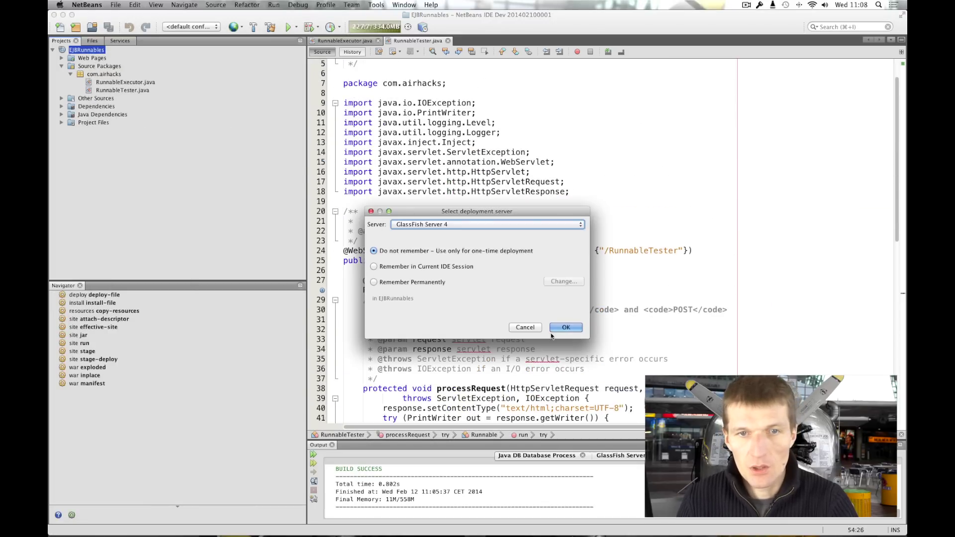
pyautogui.click(565, 329)
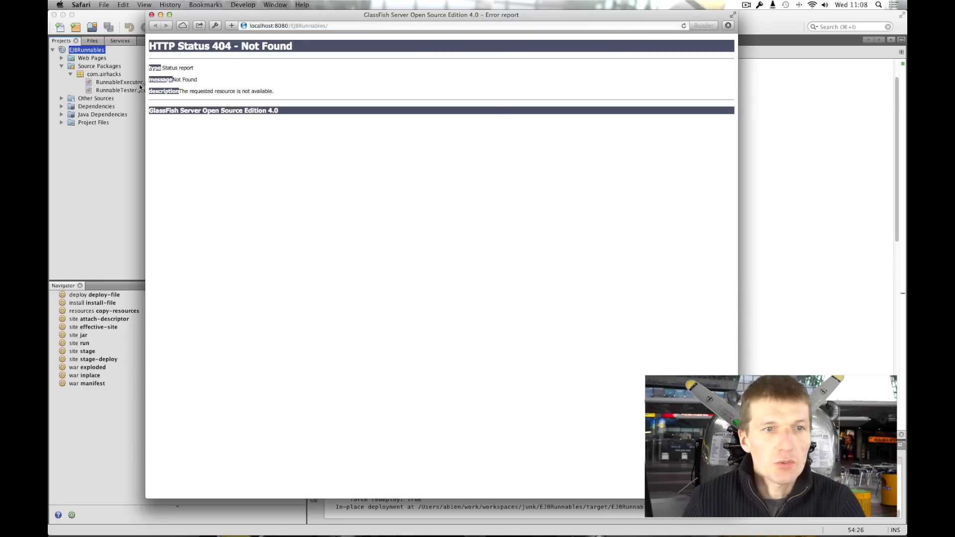
# - Load localhost:8080/EJBRunnables/RunnableTester in Safari, reload it, and move the window aside
pyautogui.click(338, 26)
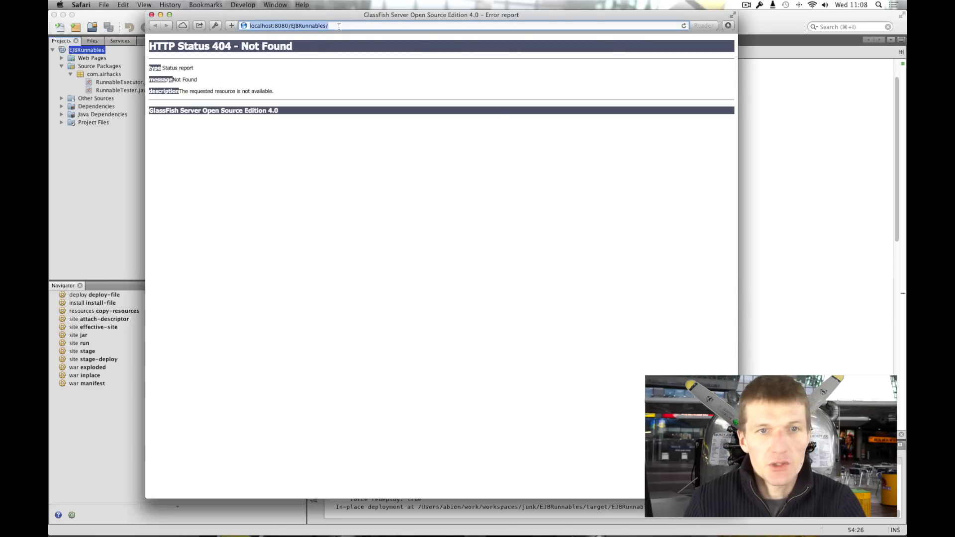
pyautogui.press('Right')
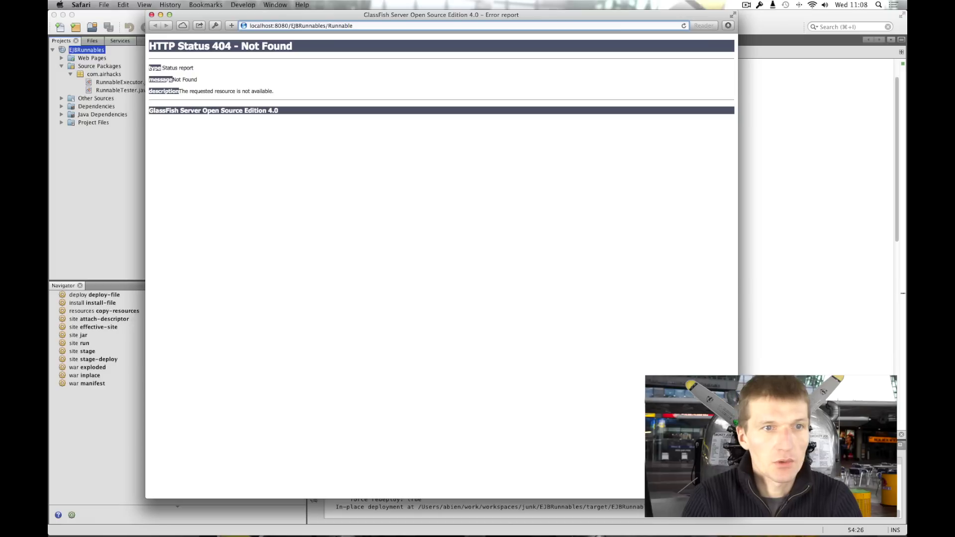
pyautogui.write('Tester')
pyautogui.press('Return')
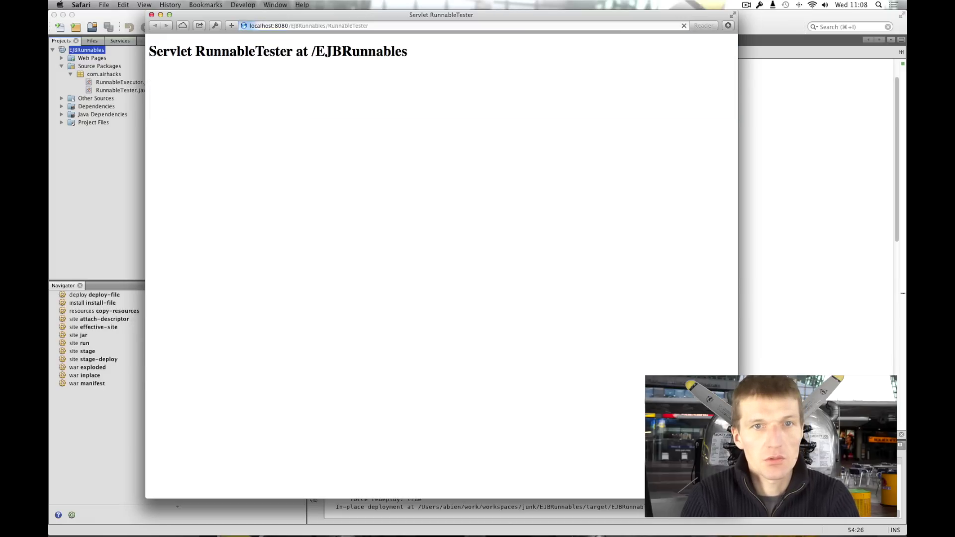
pyautogui.press('super+r')
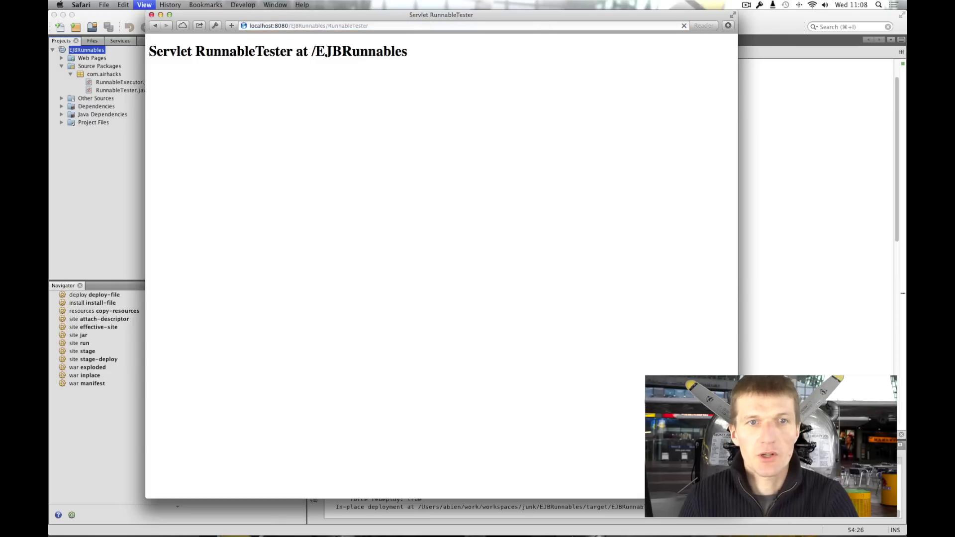
pyautogui.moveTo(371, 19)
pyautogui.mouseDown()
pyautogui.moveTo(450, 55)
pyautogui.moveTo(464, 89)
pyautogui.mouseUp()
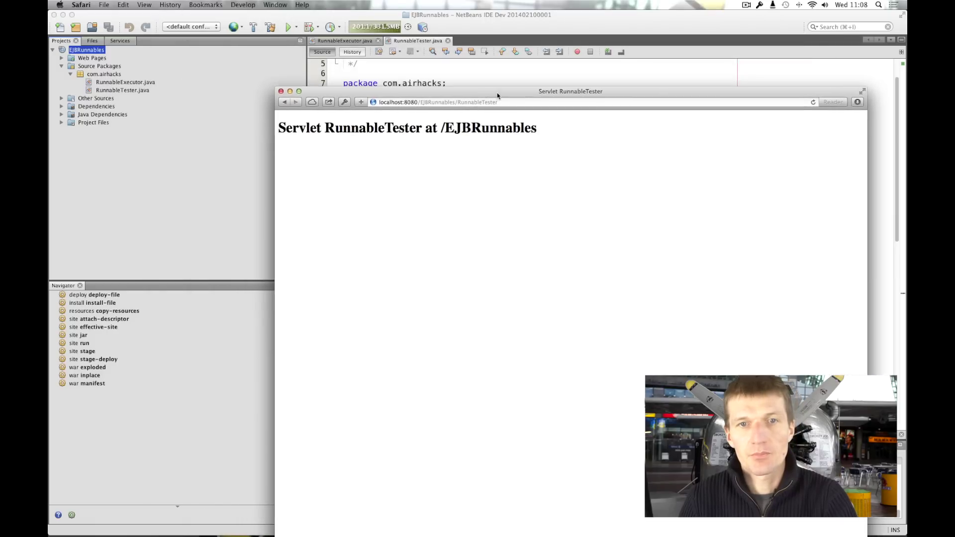
pyautogui.moveTo(497, 93); pyautogui.dragTo(498, 92)
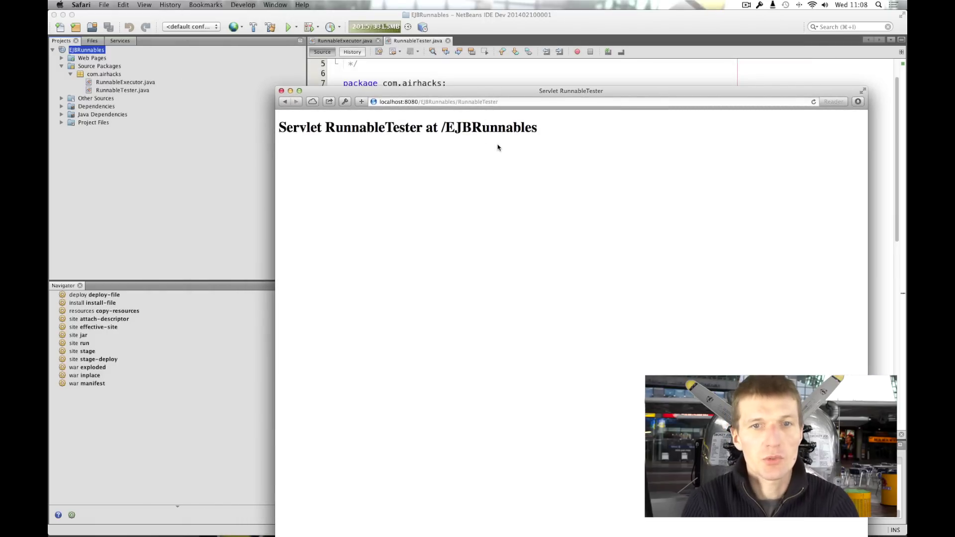